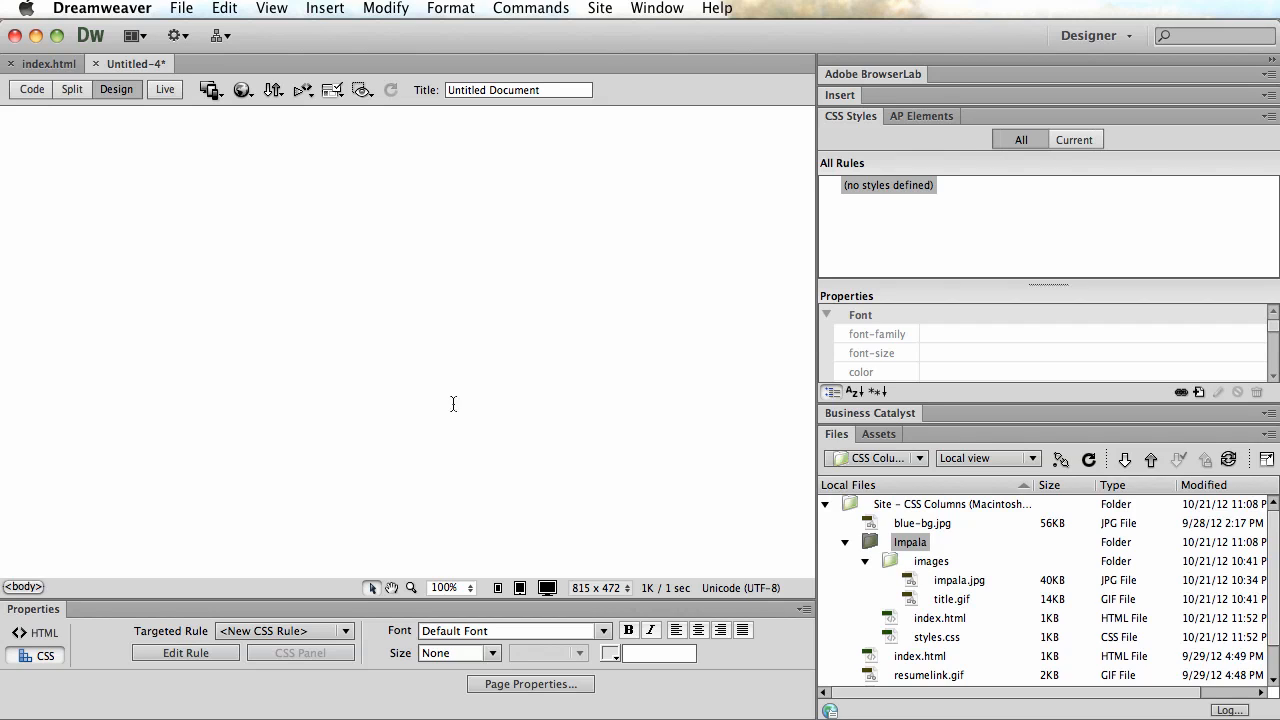
# Look over the Chevy Impala layout in index.html from header to empty content area, and return to the untitled document
pyautogui.click(45, 66)
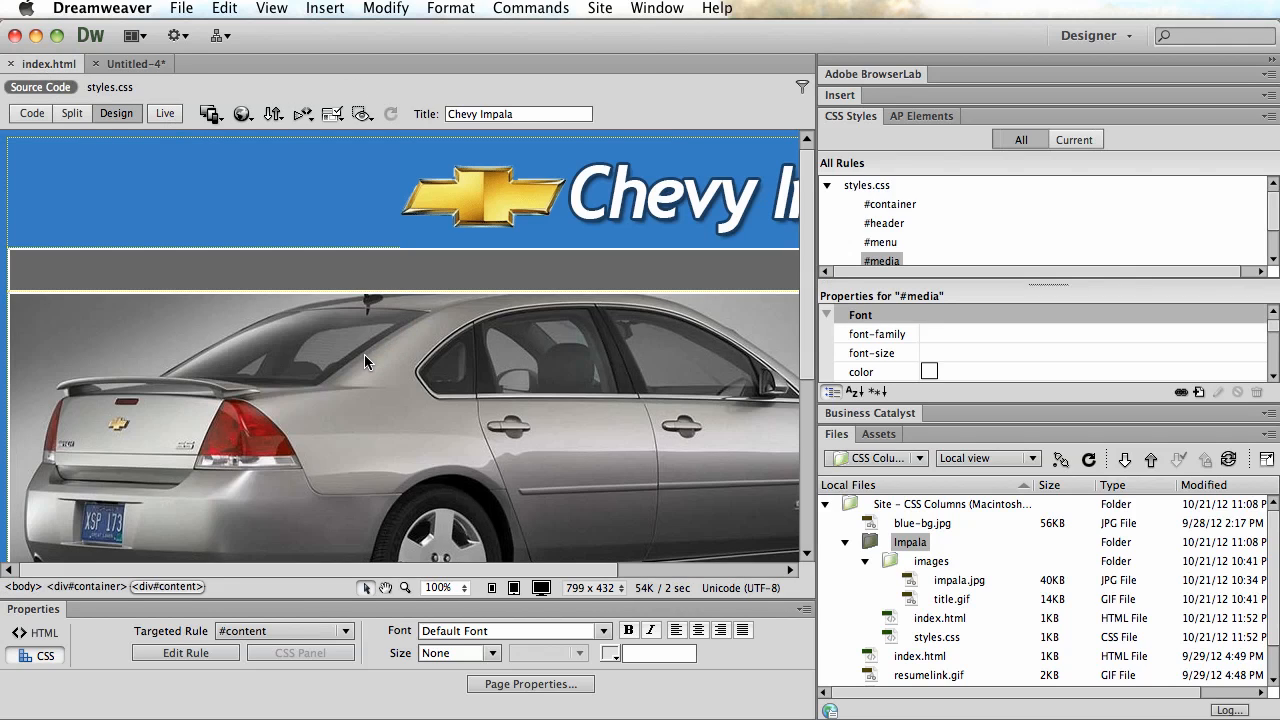
pyautogui.scroll(-5, 364, 354)
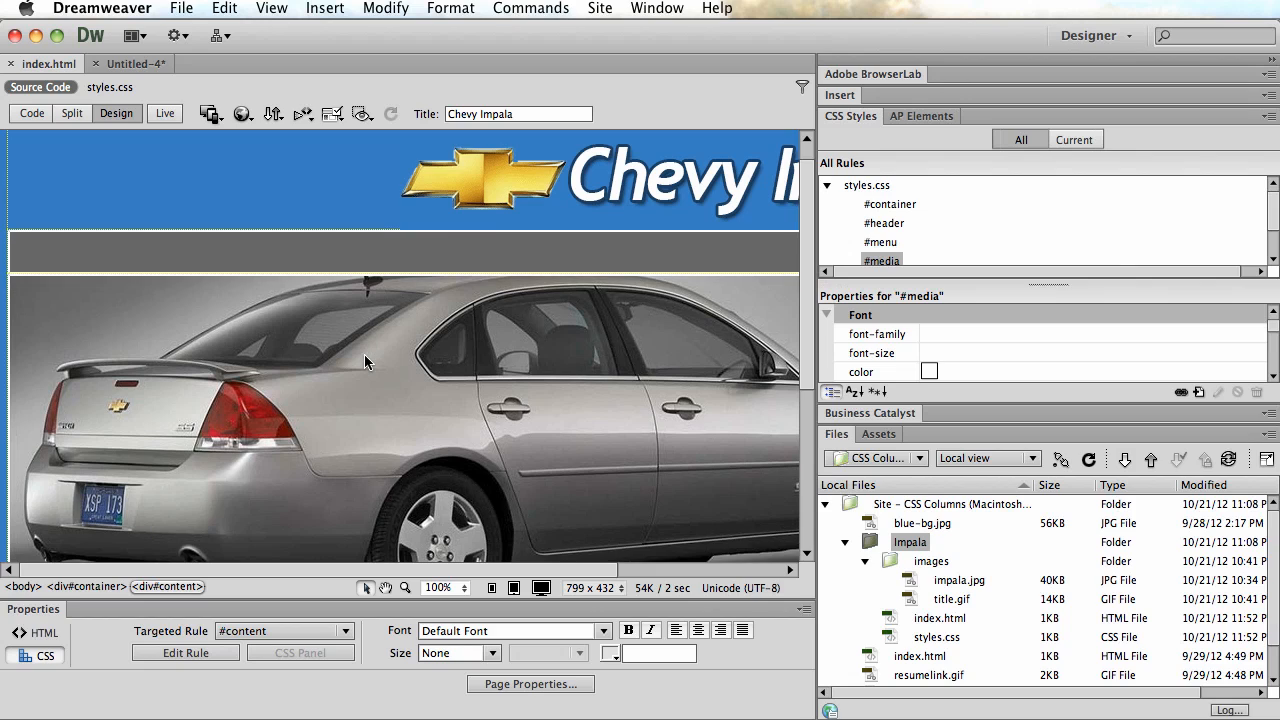
pyautogui.scroll(-5, 403, 396)
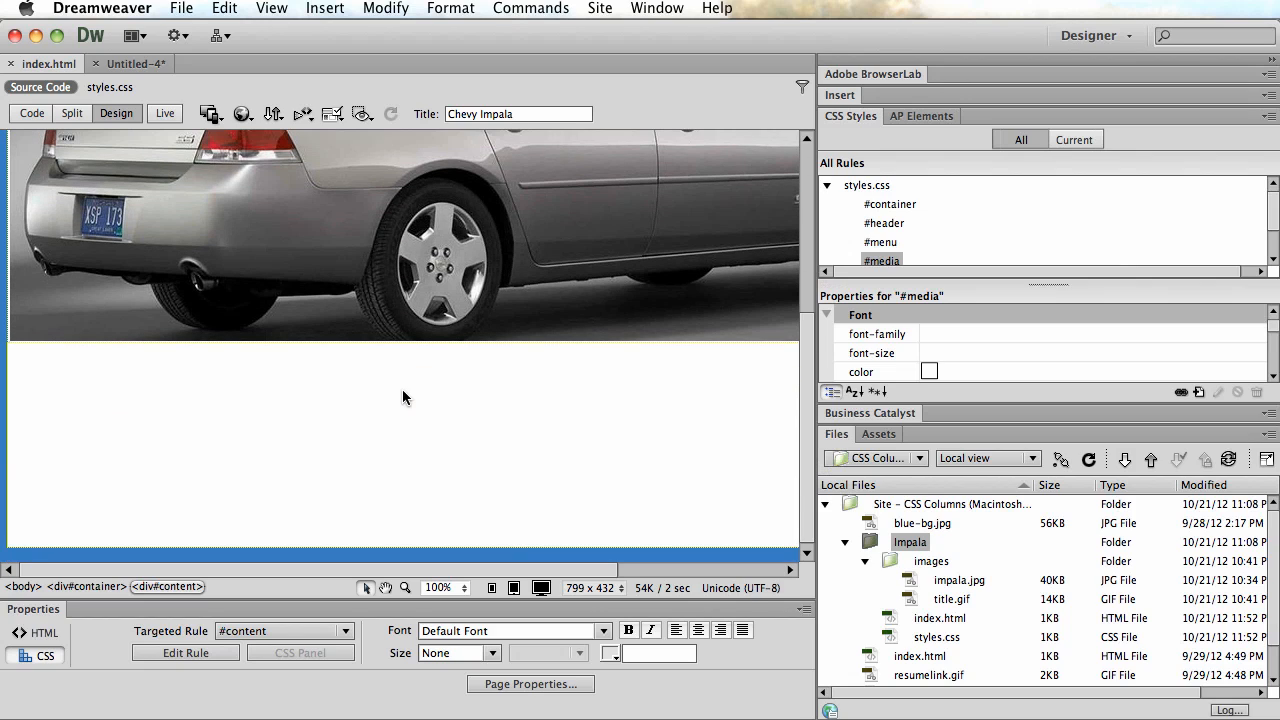
pyautogui.scroll(10, 403, 398)
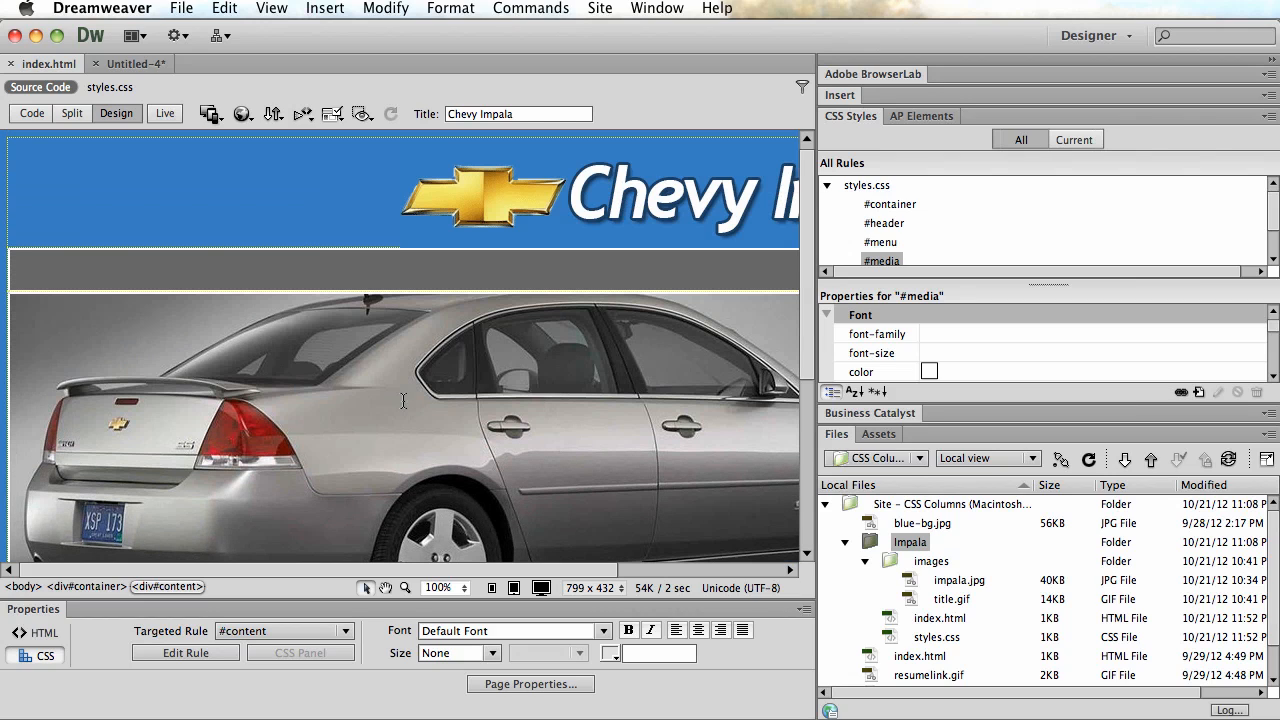
pyautogui.click(136, 66)
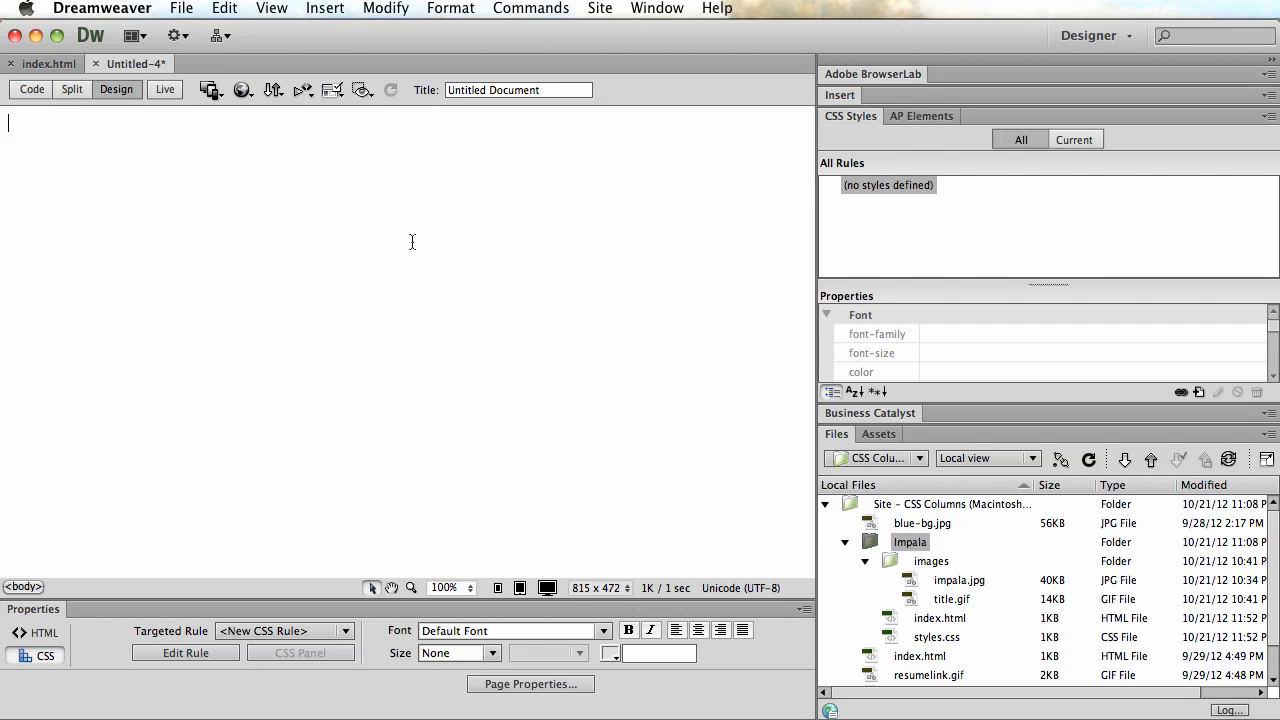
# Insert a table with 4 rows and 4 columns, 400 pixels wide, into the untitled document
pyautogui.click(325, 10)
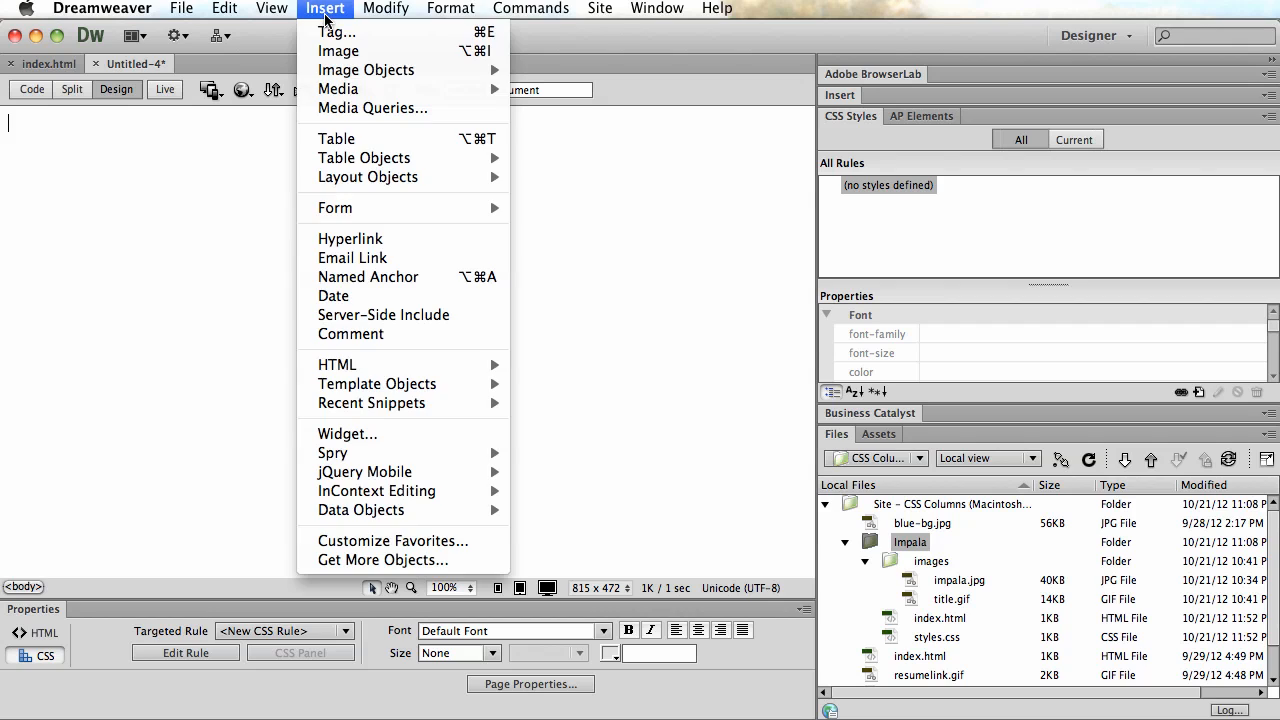
pyautogui.click(336, 138)
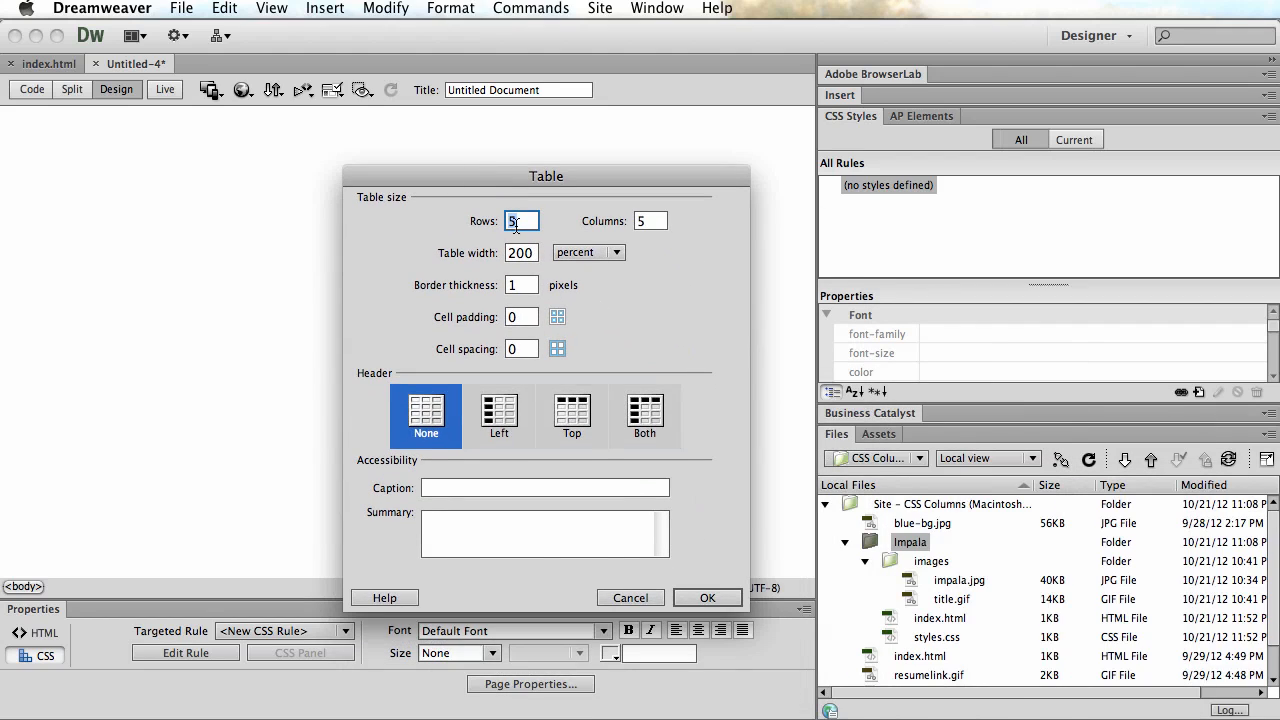
pyautogui.write('4')
pyautogui.press('Tab')
pyautogui.write('4')
pyautogui.click(577, 256)
pyautogui.click(590, 273)
pyautogui.click(530, 254)
pyautogui.moveTo(530, 254); pyautogui.dragTo(510, 256)
pyautogui.write('400')
pyautogui.click(707, 598)
pyautogui.click(324, 323)
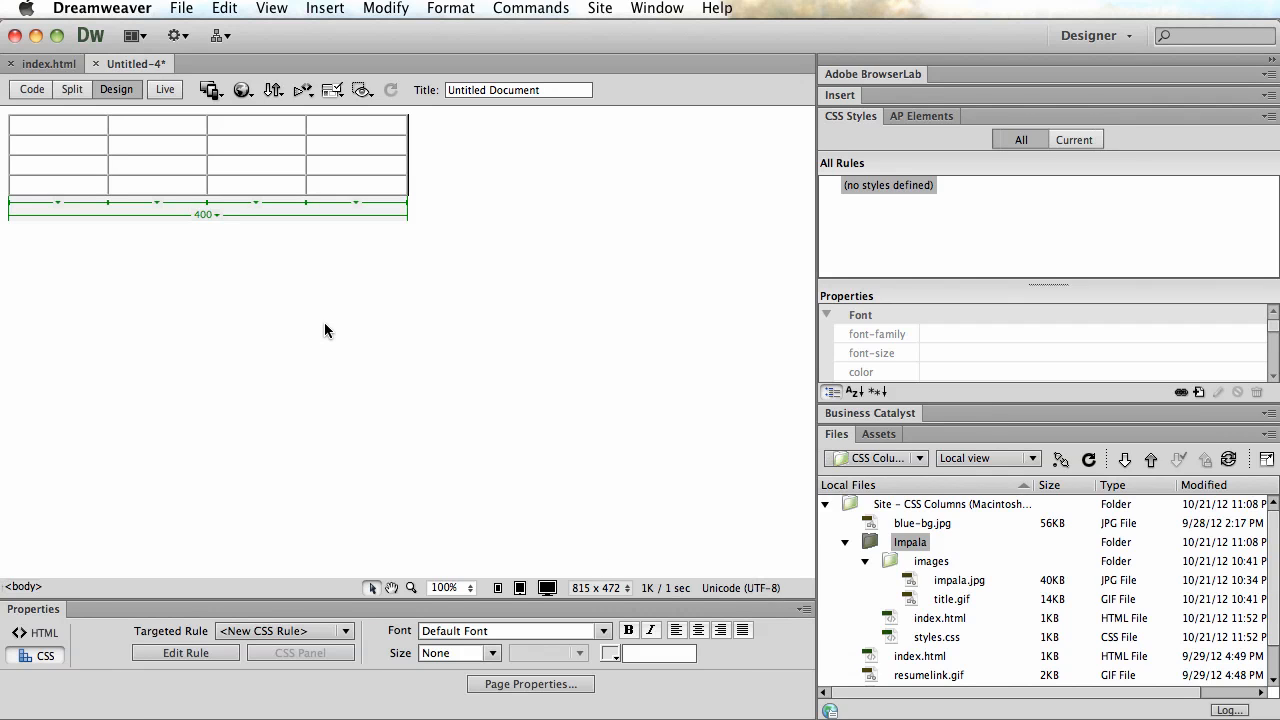
# Examine the new table's row and cell tags in the source code and return to the design view
pyautogui.click(39, 89)
pyautogui.click(307, 245)
pyautogui.scroll(3, 294, 259)
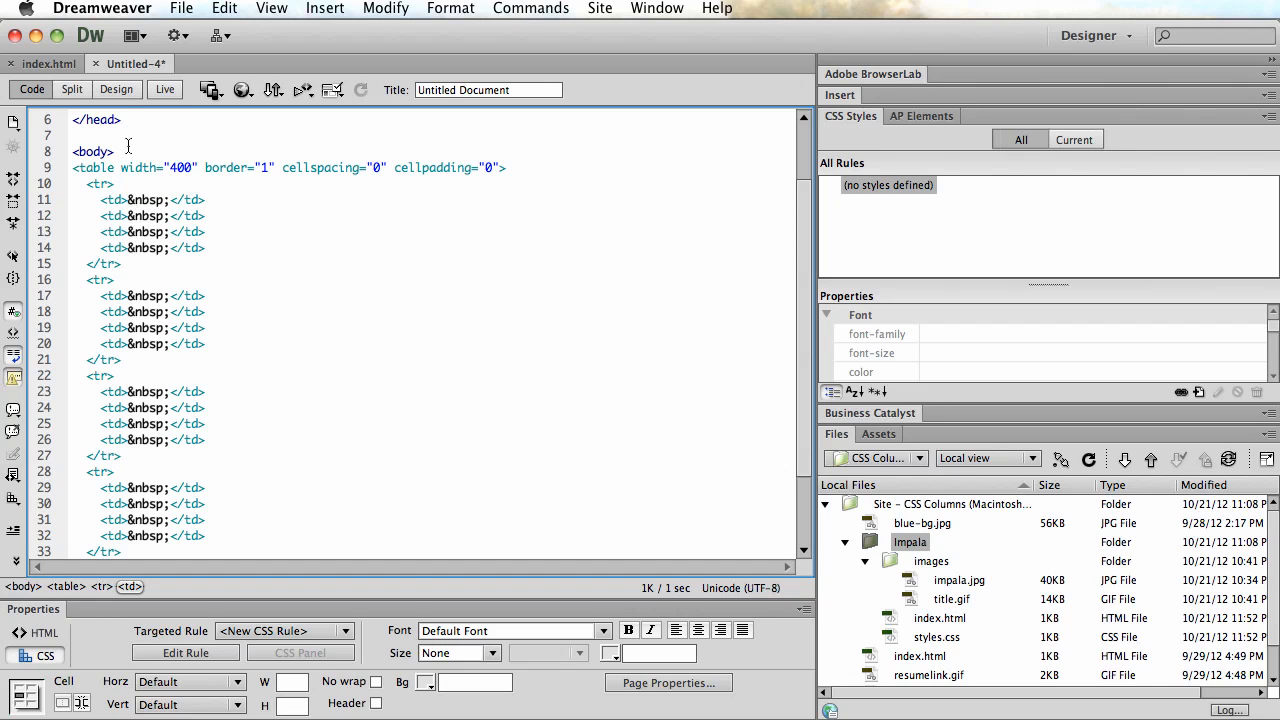
pyautogui.click(116, 89)
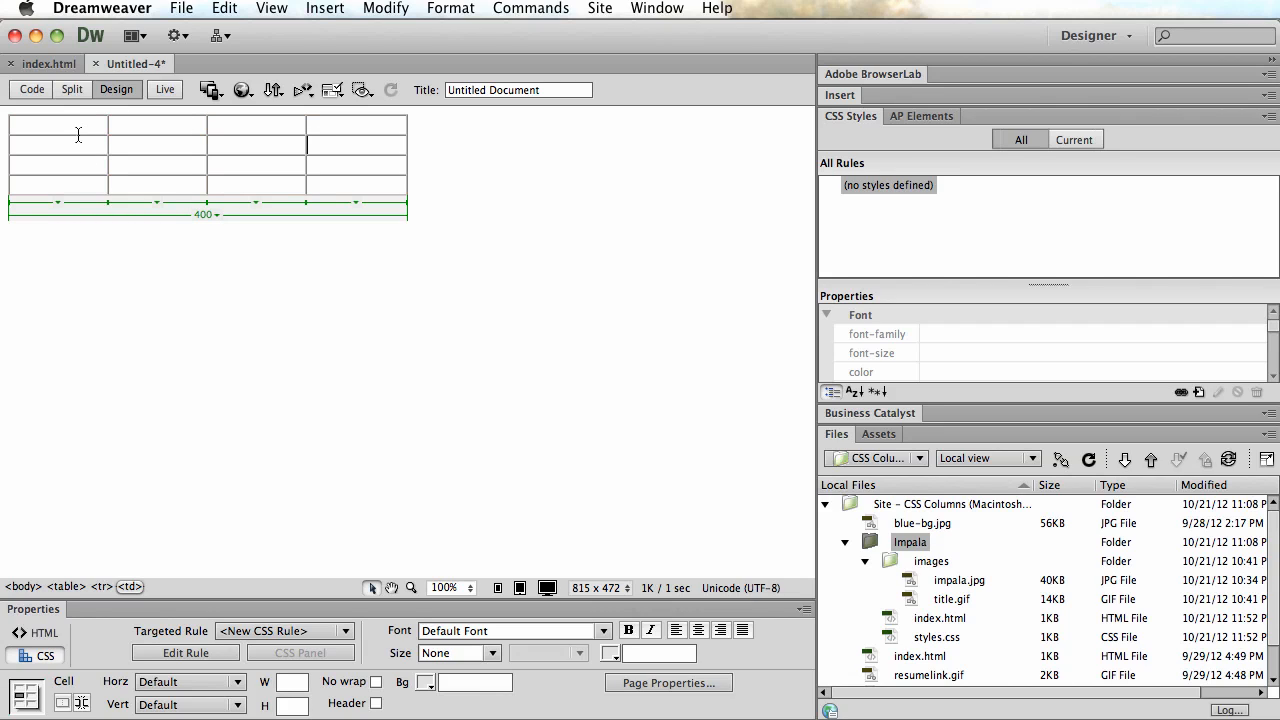
# Merge the four cells of the table's first row into one and check the merged cell's tag in the source code
pyautogui.moveTo(80, 124); pyautogui.dragTo(325, 130)
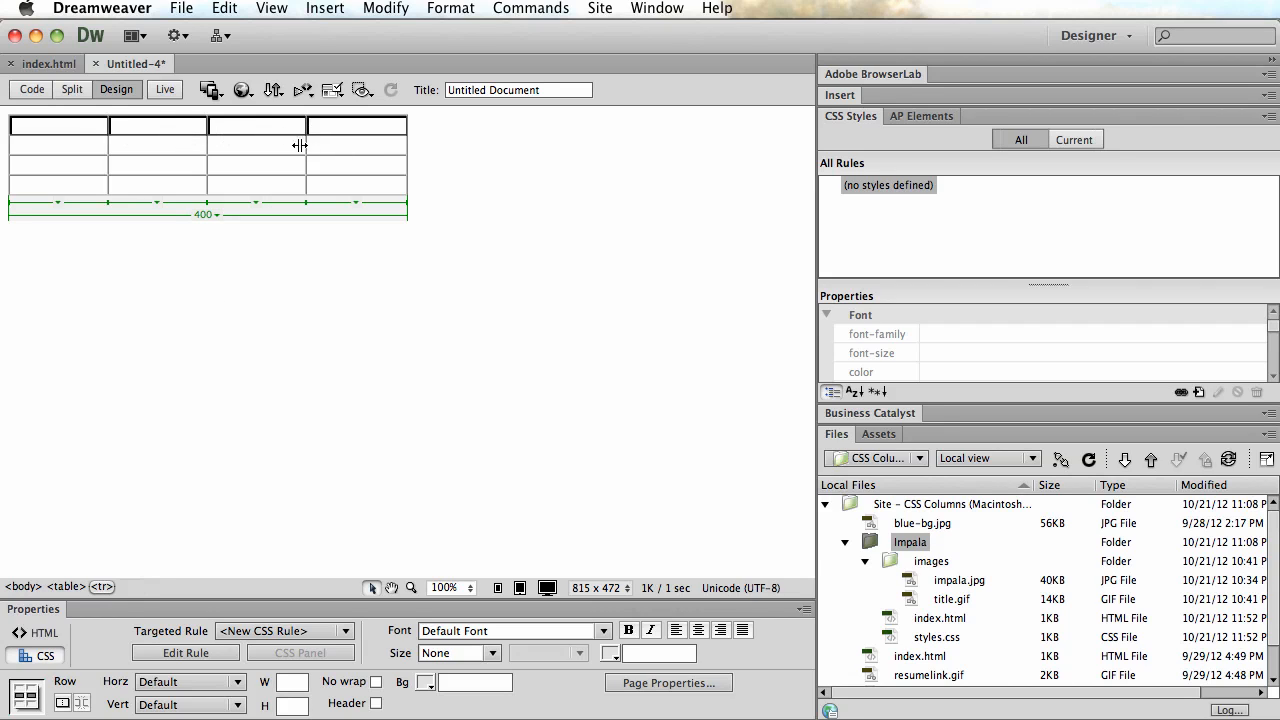
pyautogui.click(69, 707)
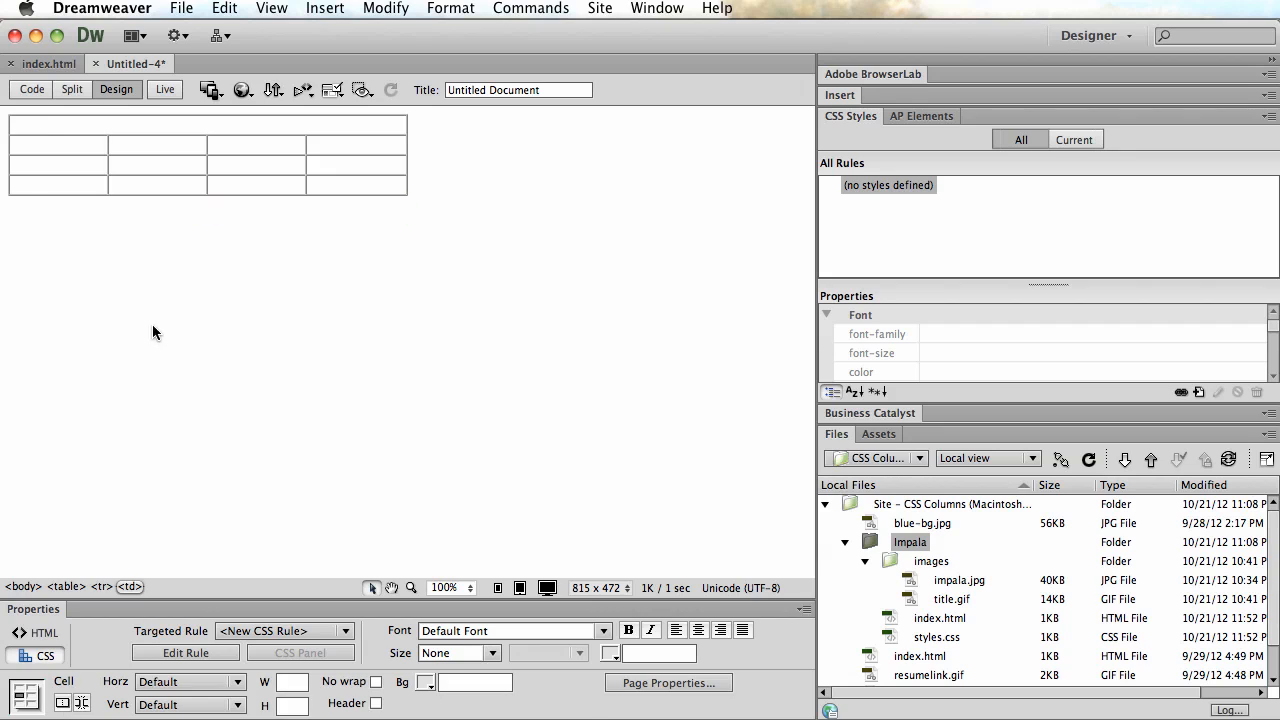
pyautogui.click(152, 324)
pyautogui.click(33, 90)
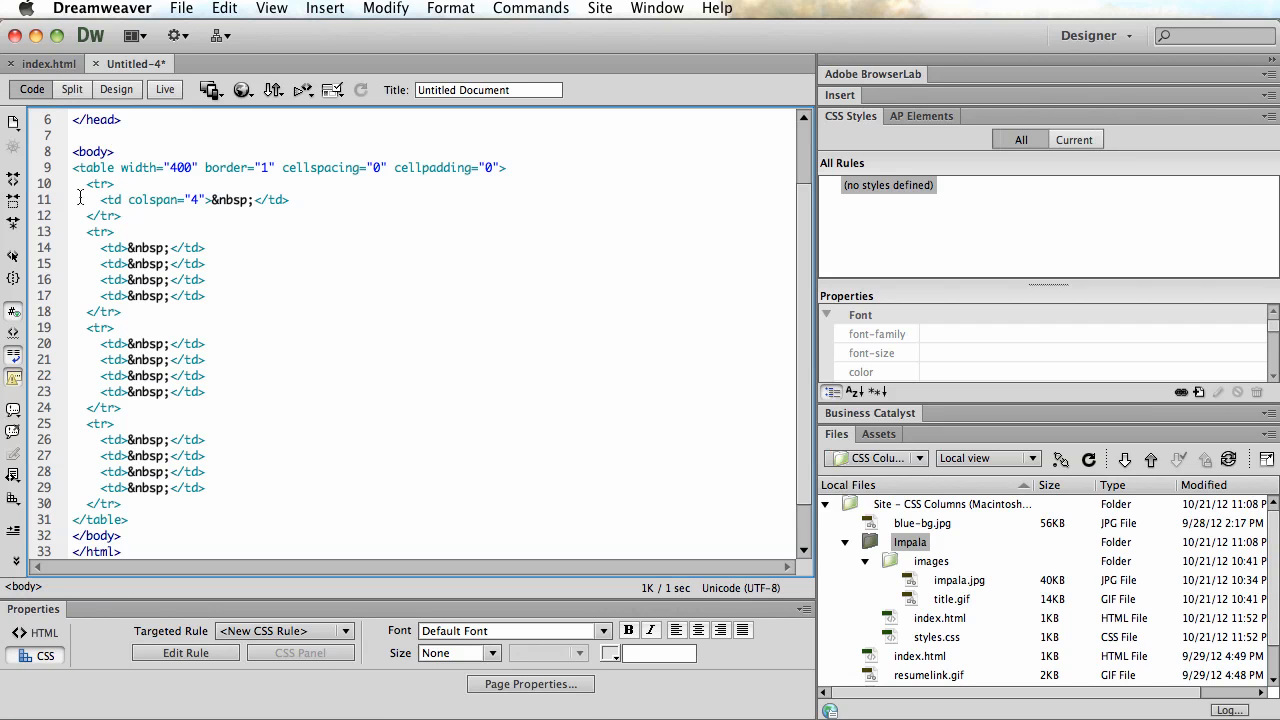
pyautogui.moveTo(100, 200); pyautogui.dragTo(292, 200)
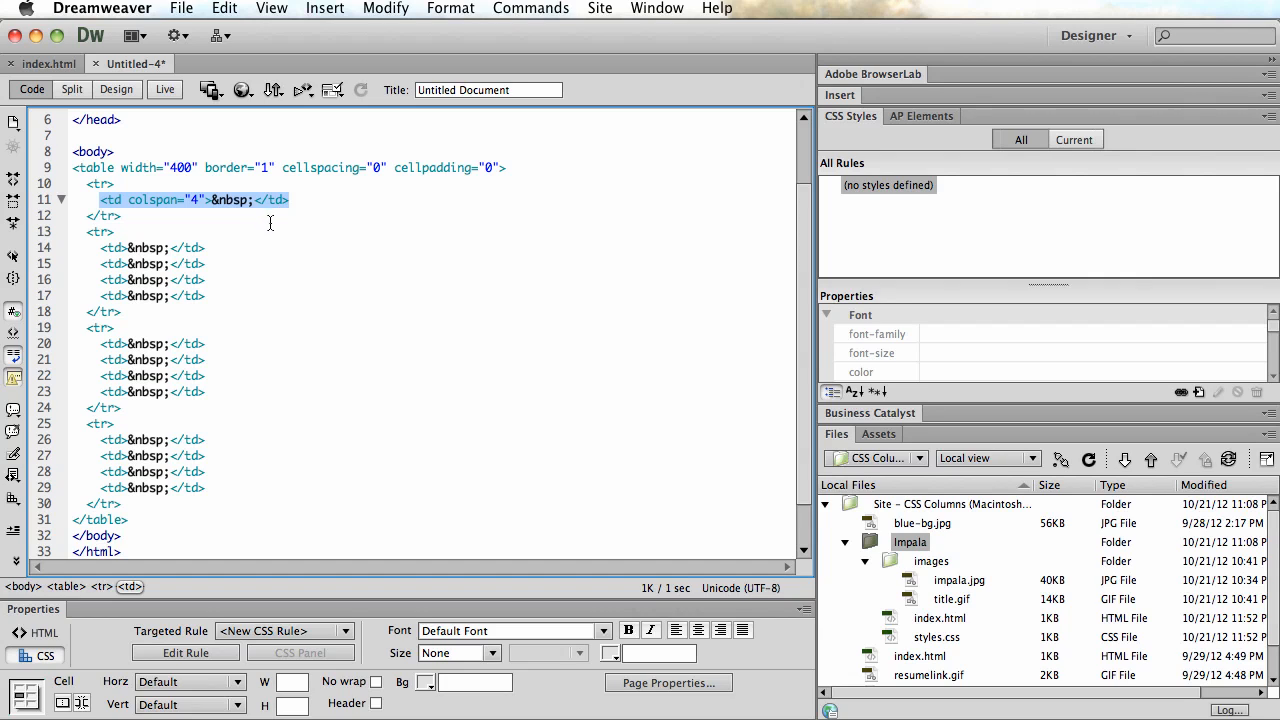
pyautogui.click(116, 89)
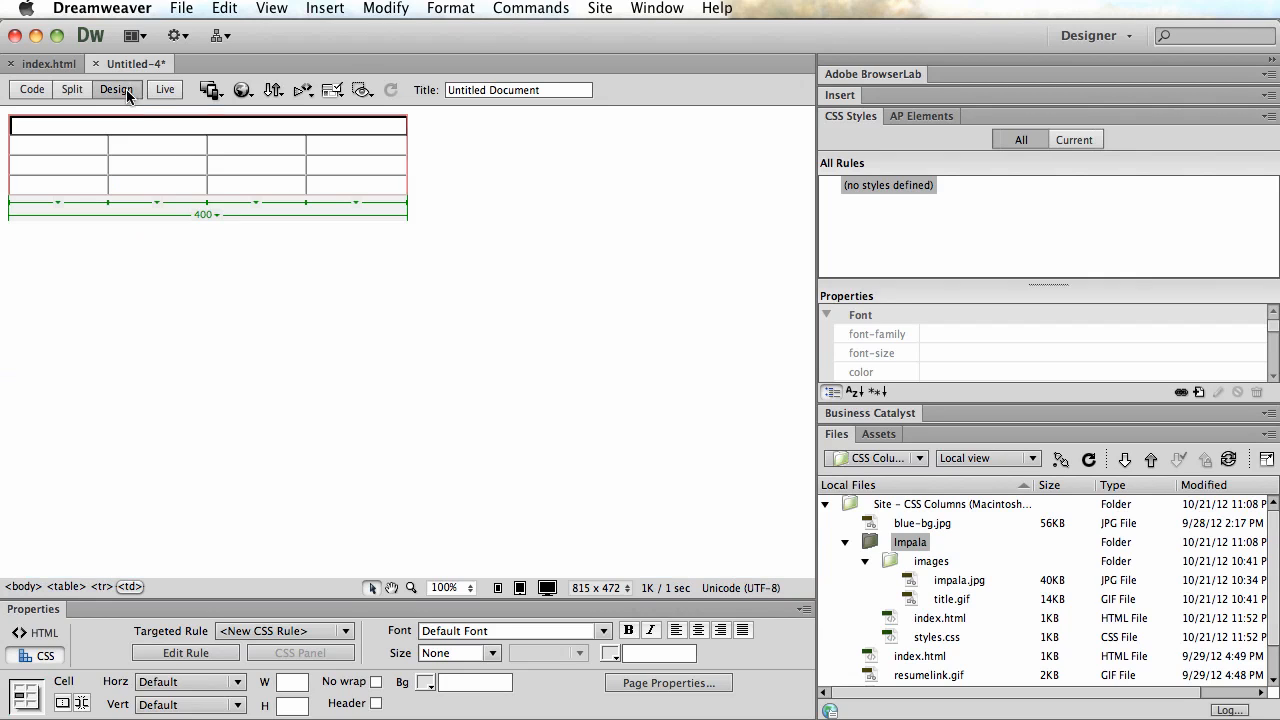
# Merge the second-column cells of rows three and four and check the merged cell's tag in the source code
pyautogui.click(154, 166)
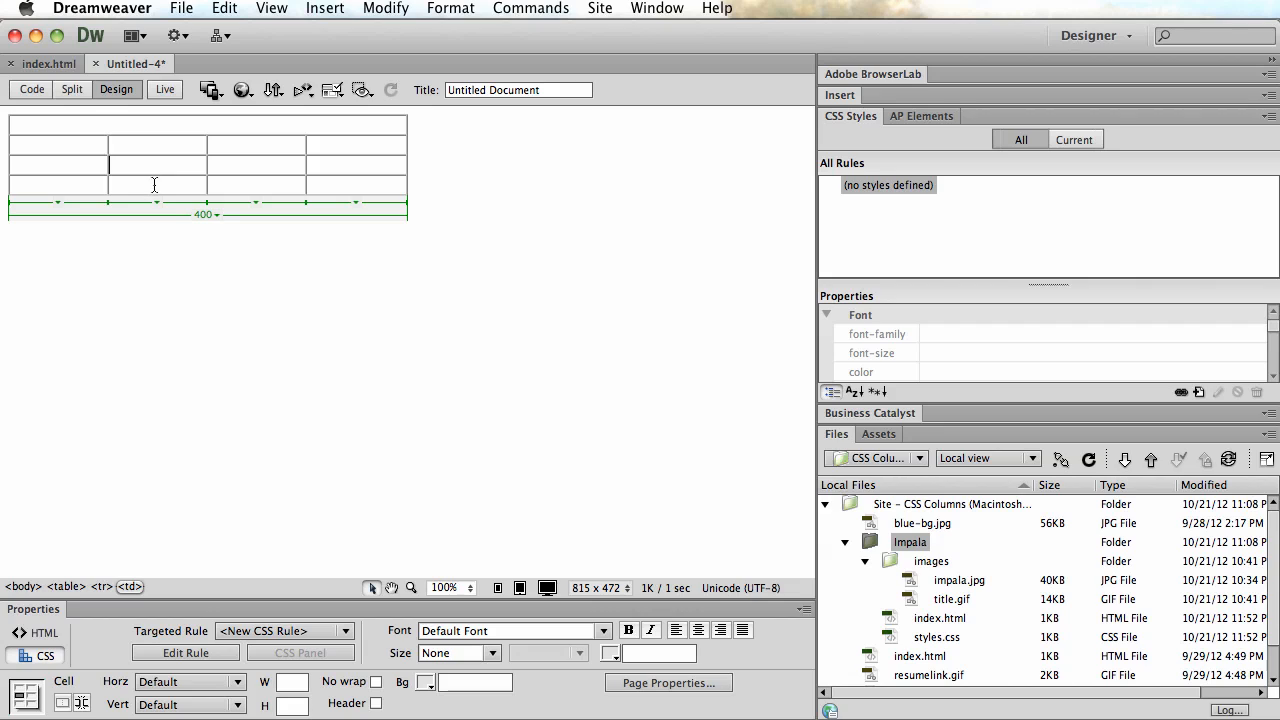
pyautogui.keyDown('shift'); pyautogui.click(155, 184); pyautogui.keyUp('shift')
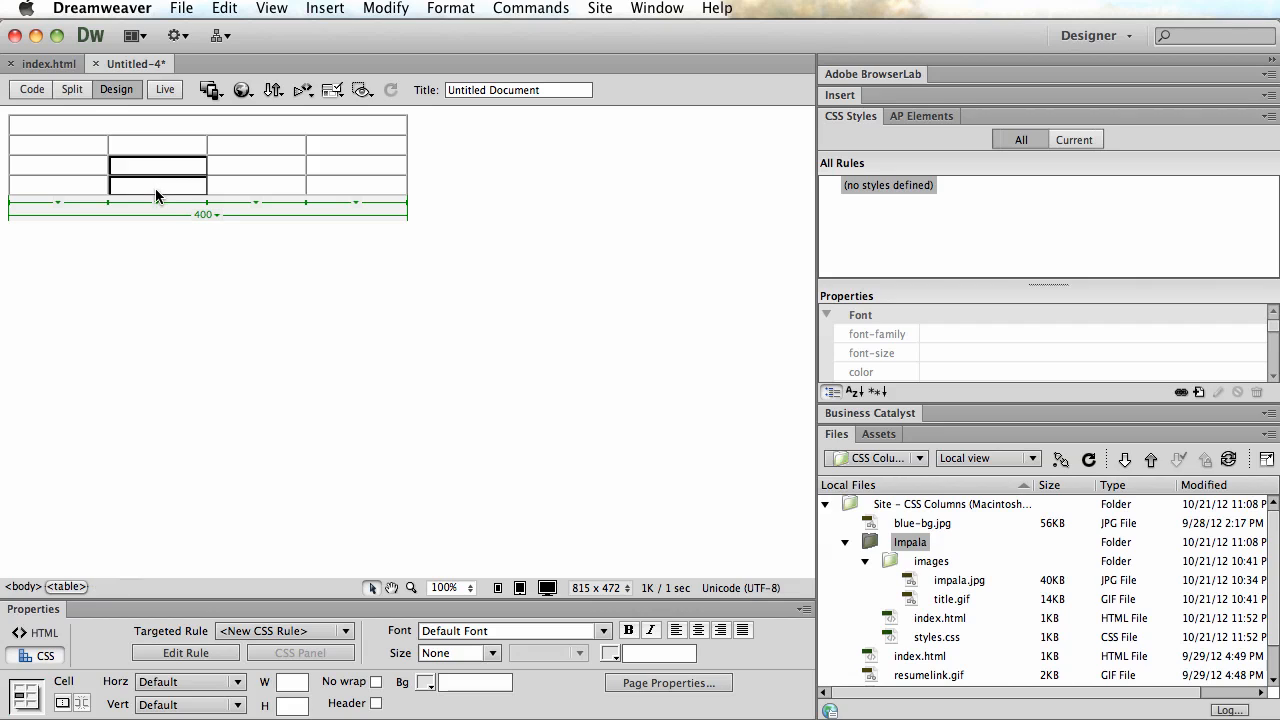
pyautogui.click(68, 704)
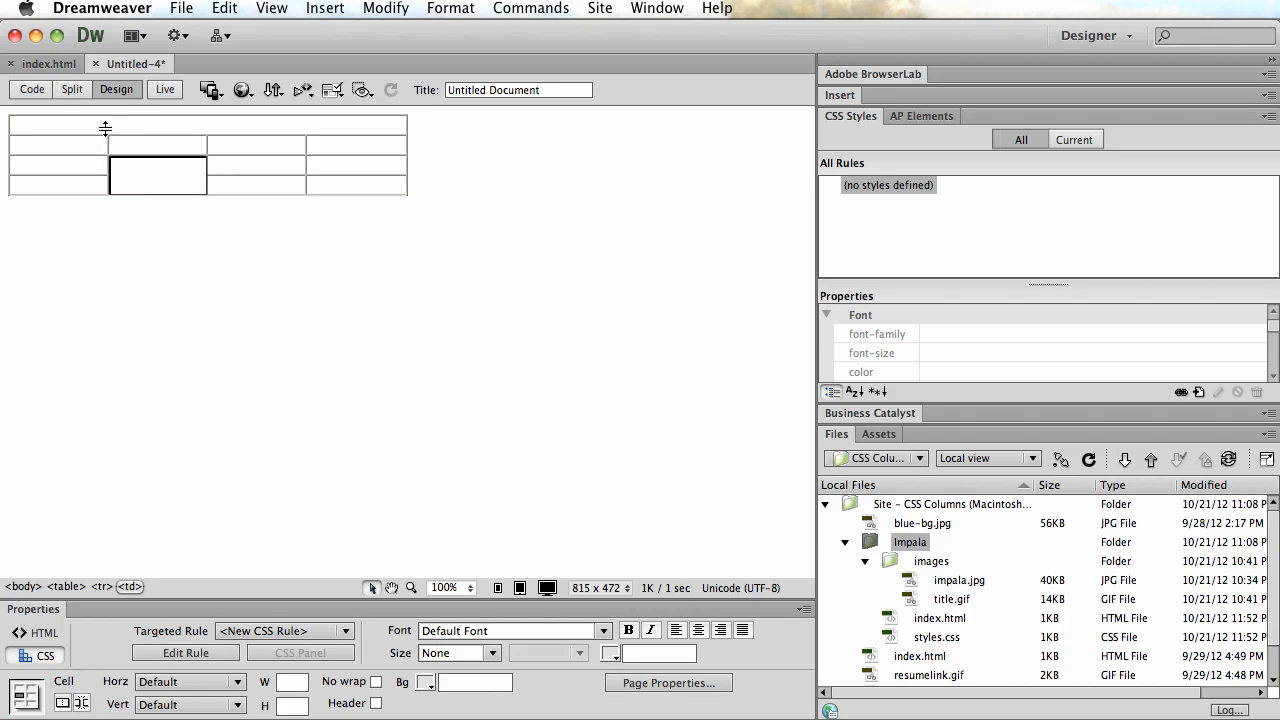
pyautogui.click(42, 90)
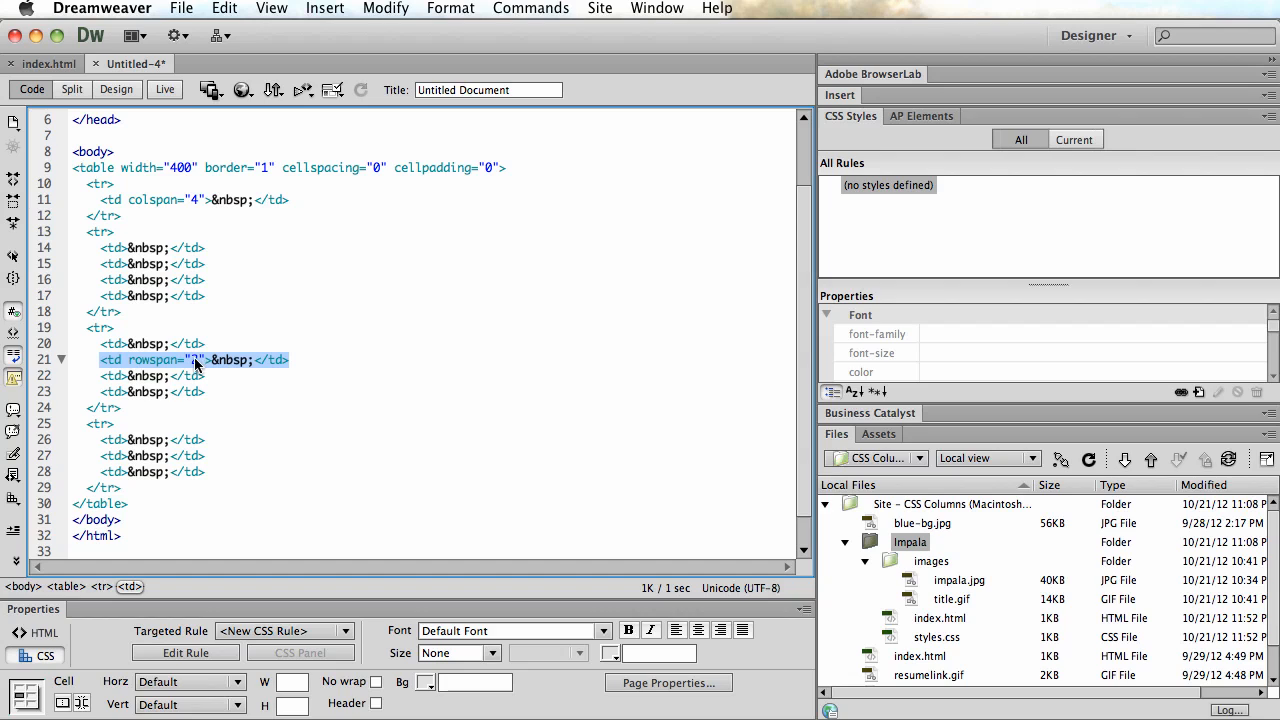
pyautogui.click(116, 89)
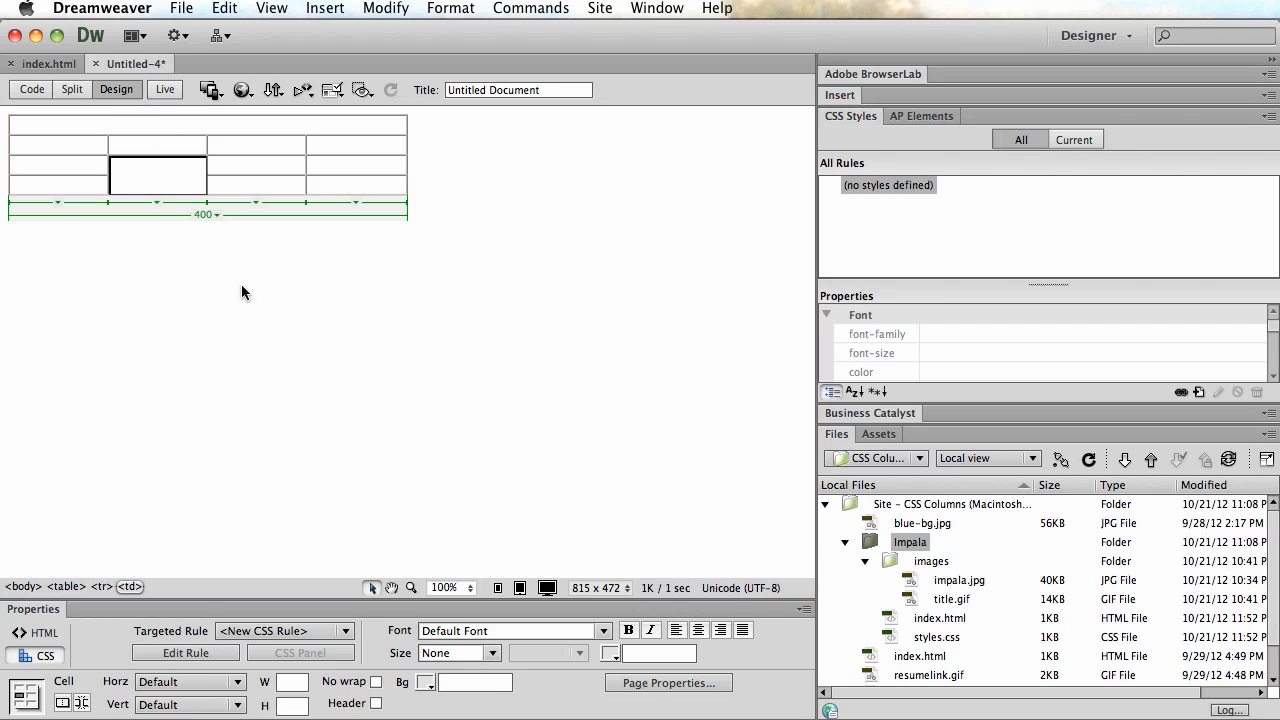
# Set the background colour of the third cell in the second row to green #009933
pyautogui.click(236, 149)
pyautogui.click(425, 682)
pyautogui.click(483, 713)
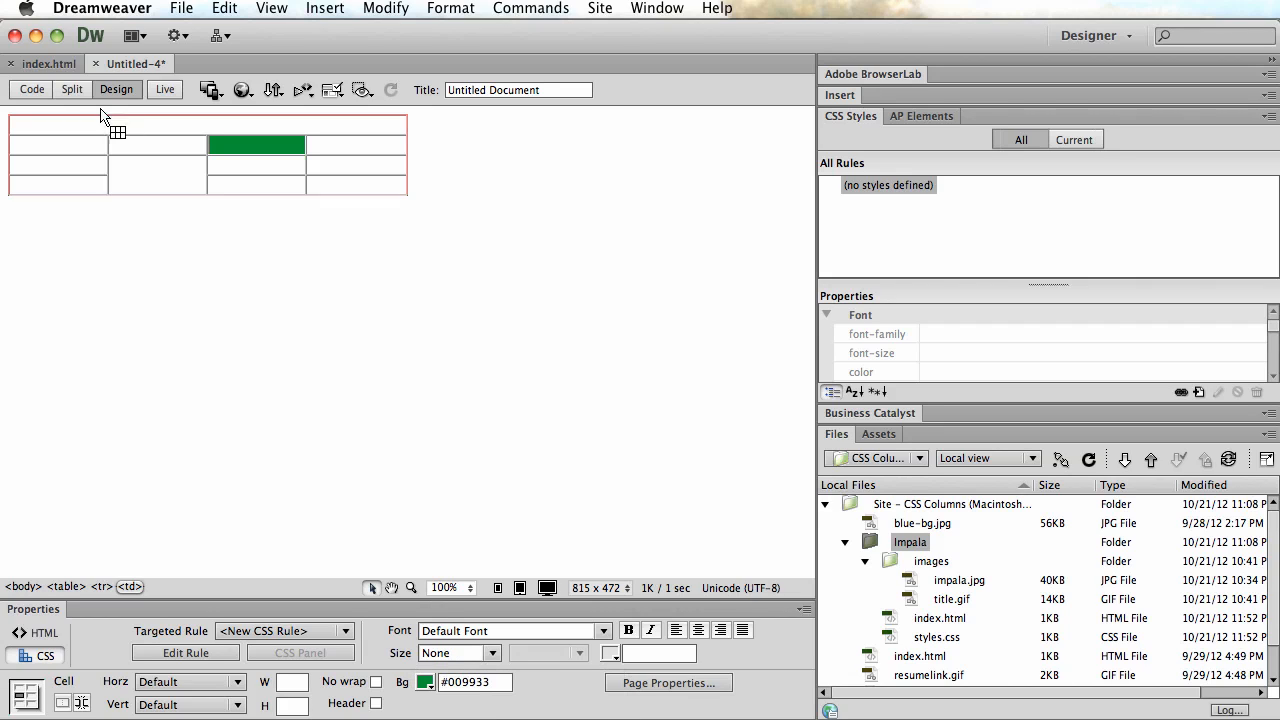
# Select the table's second row and look at its HTML properties, including the ID setting
pyautogui.click(66, 124)
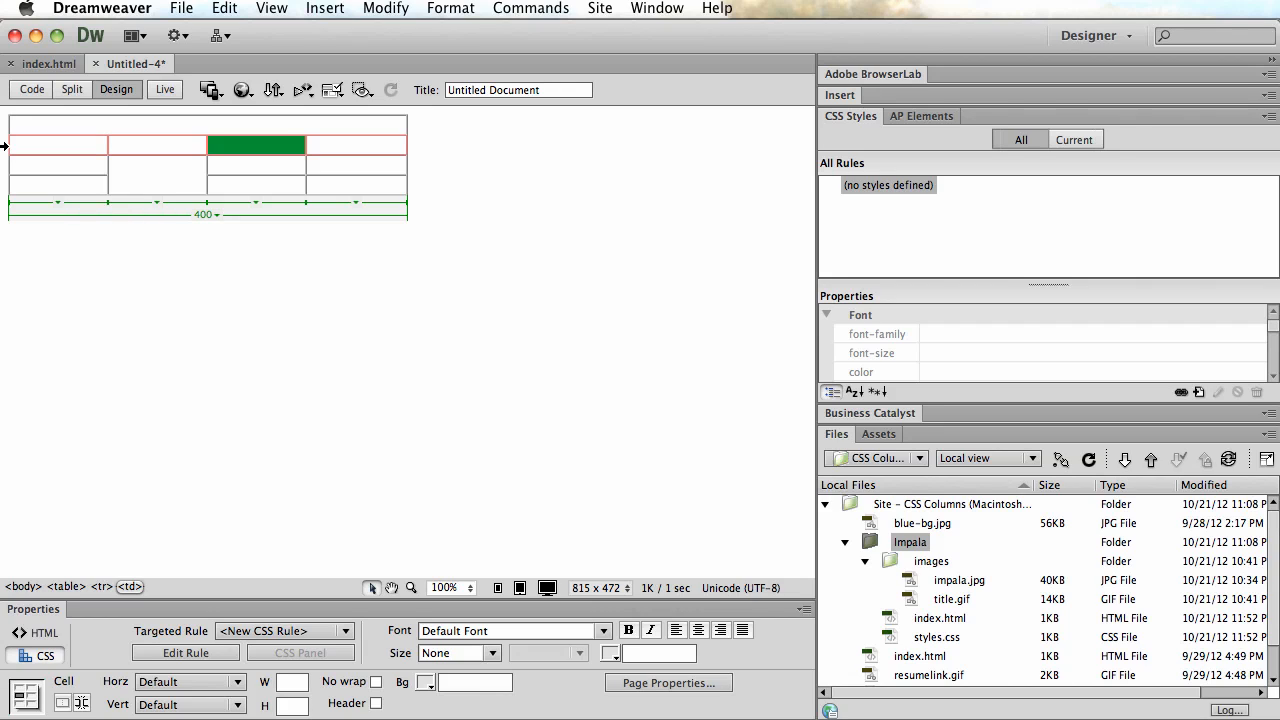
pyautogui.click(4, 146)
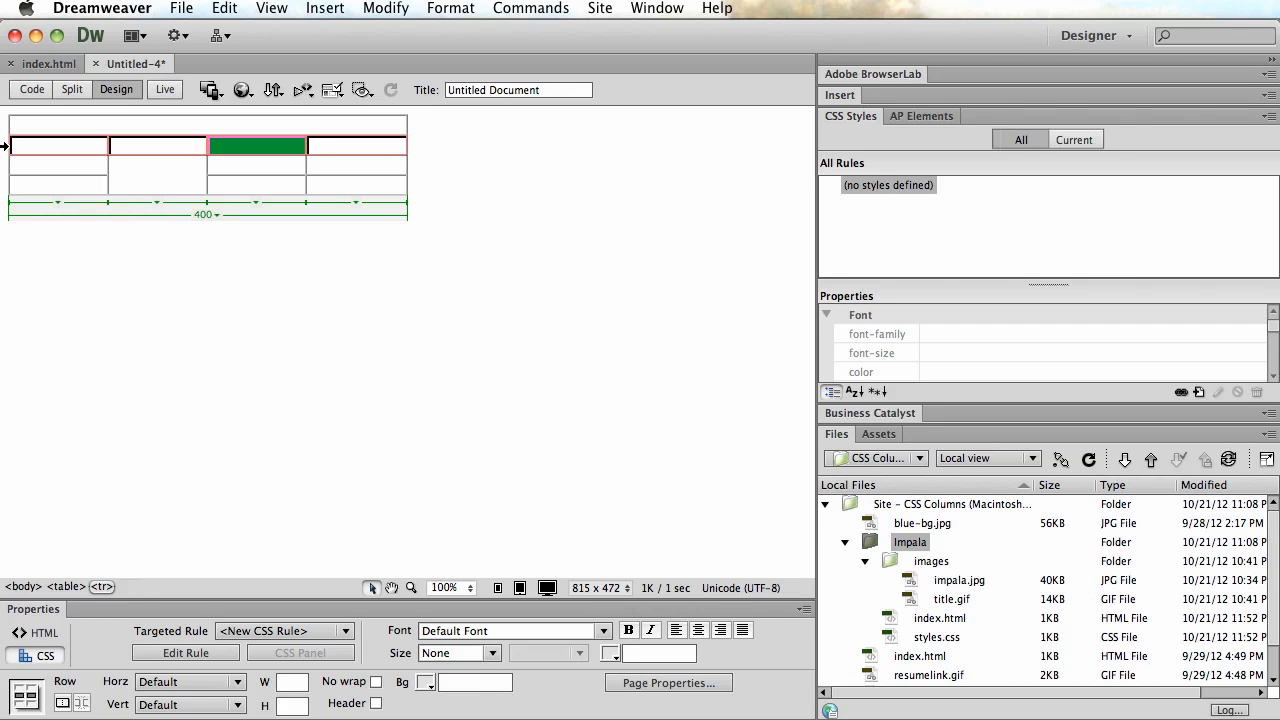
pyautogui.click(27, 634)
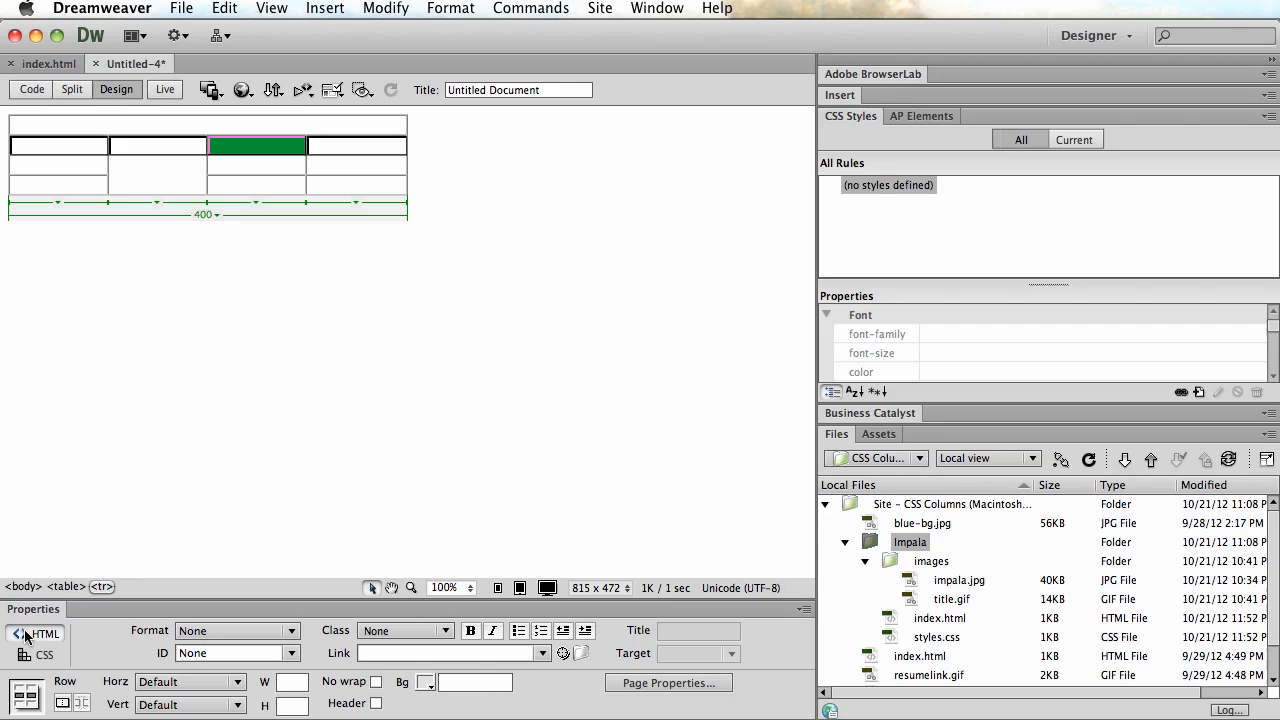
pyautogui.click(215, 652)
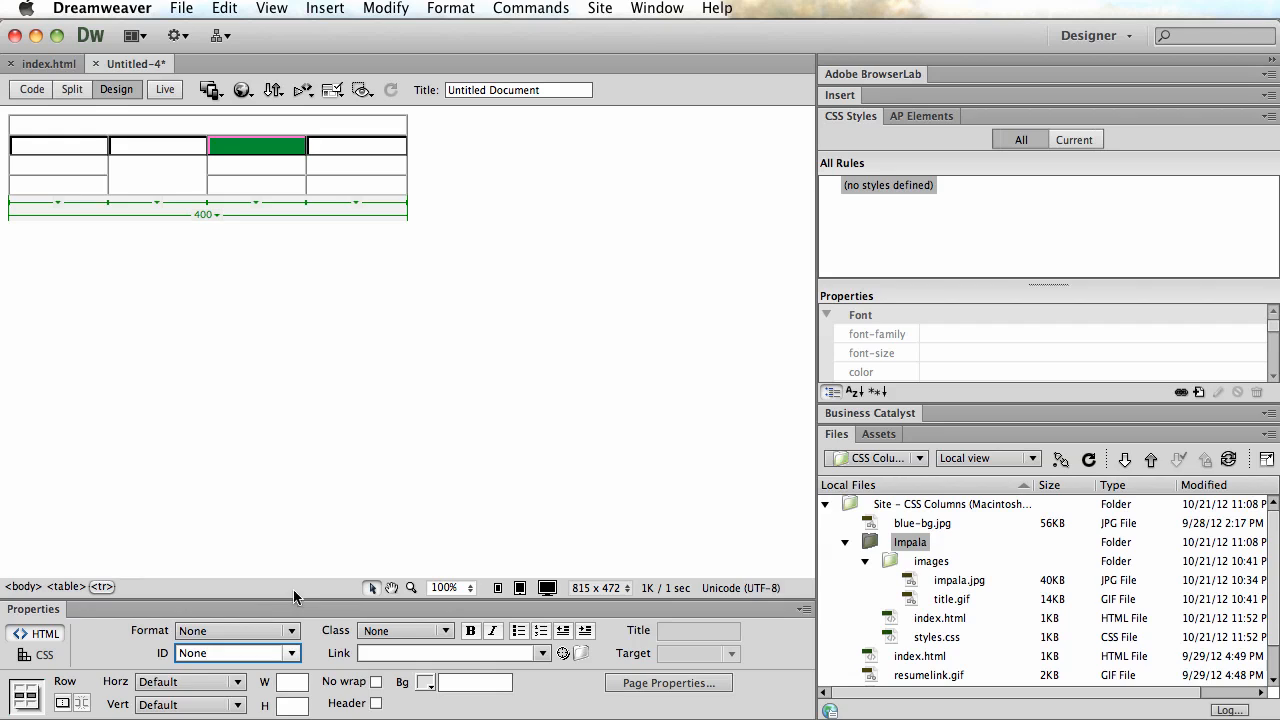
pyautogui.click(440, 278)
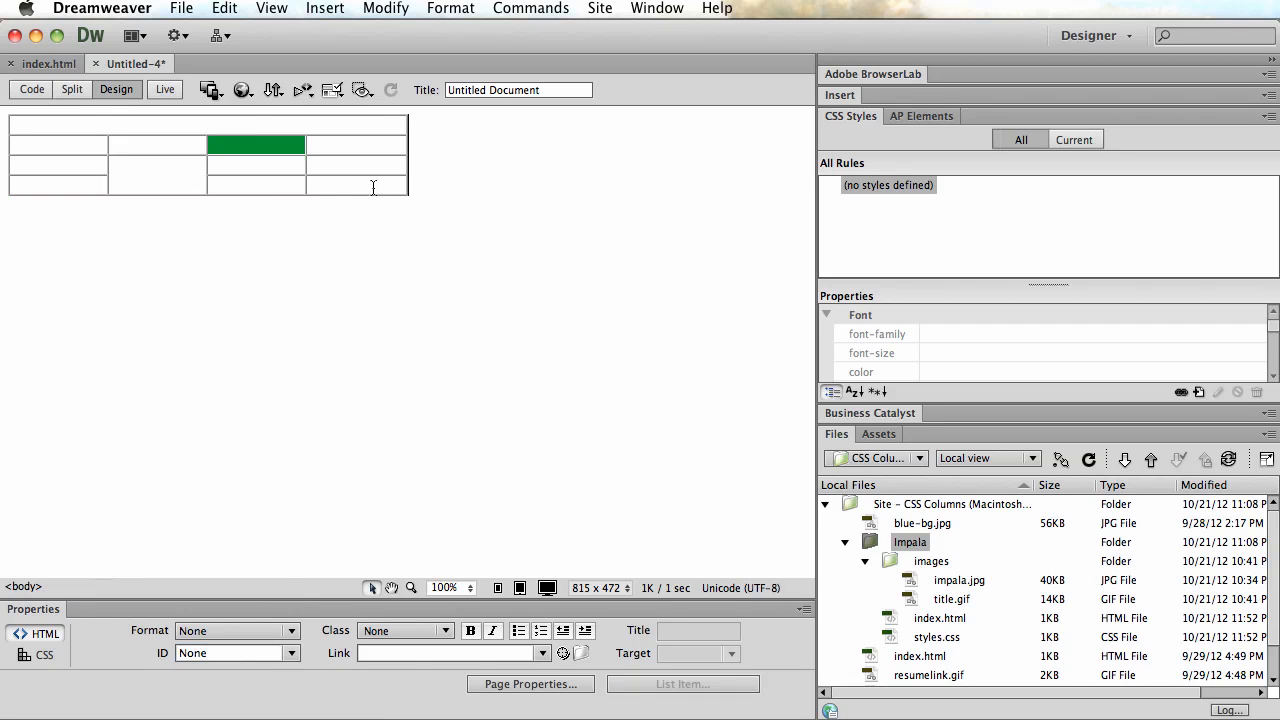
pyautogui.click(160, 131)
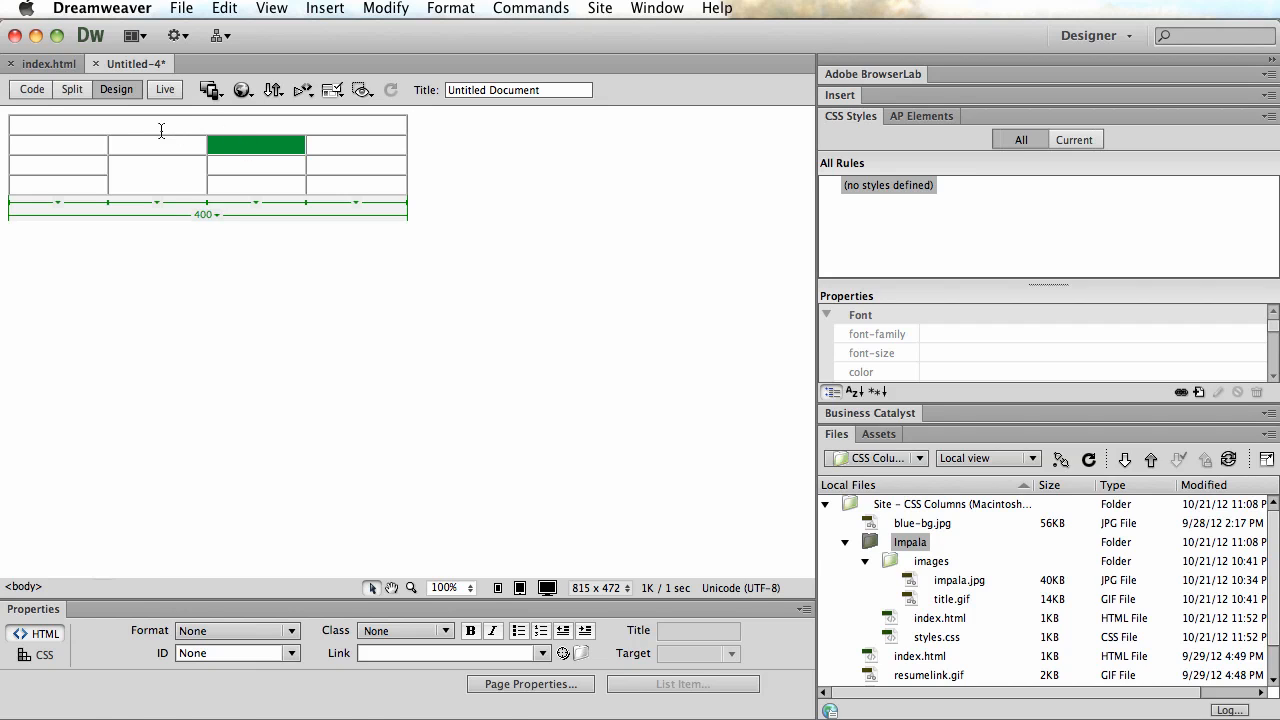
pyautogui.click(494, 163)
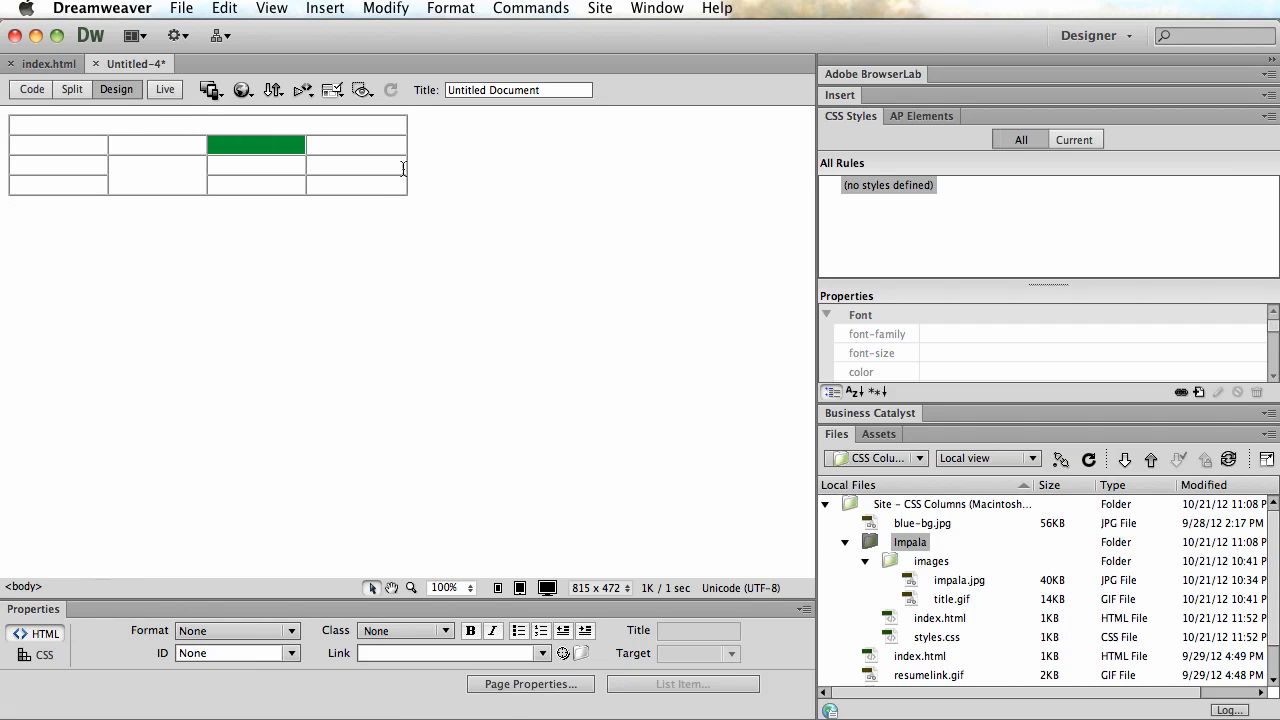
pyautogui.click(327, 9)
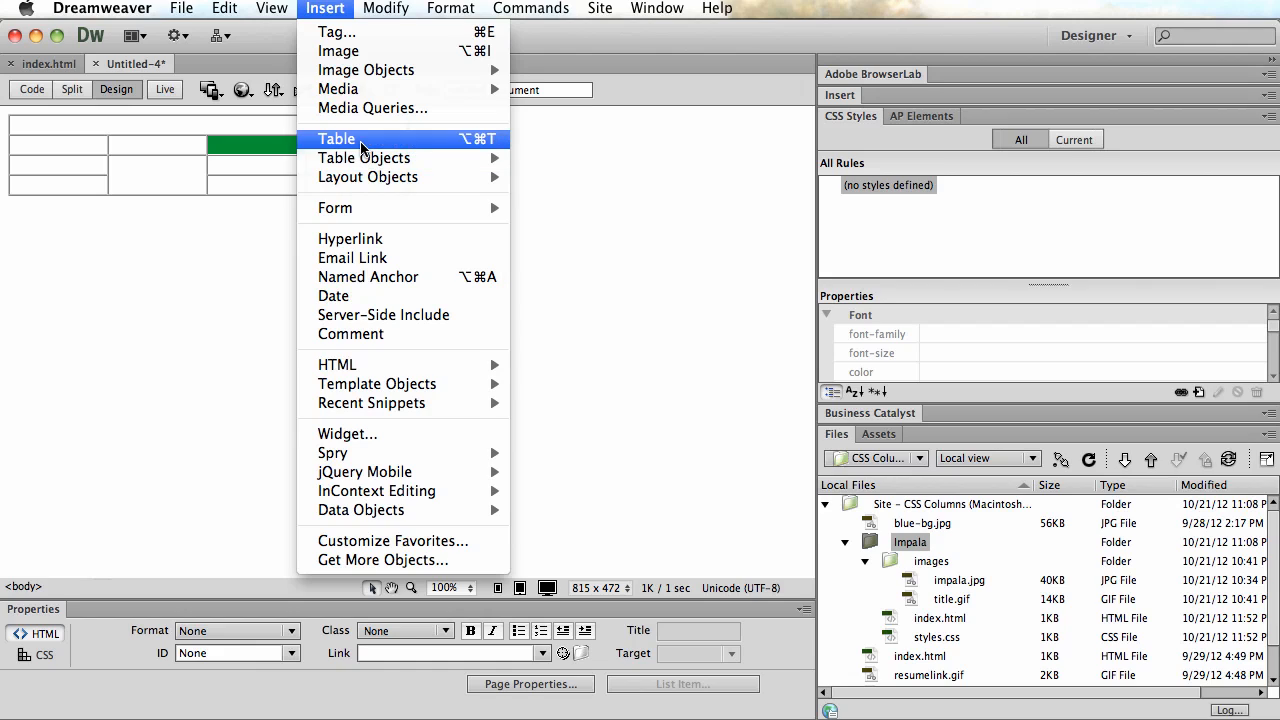
pyautogui.moveTo(363, 160)
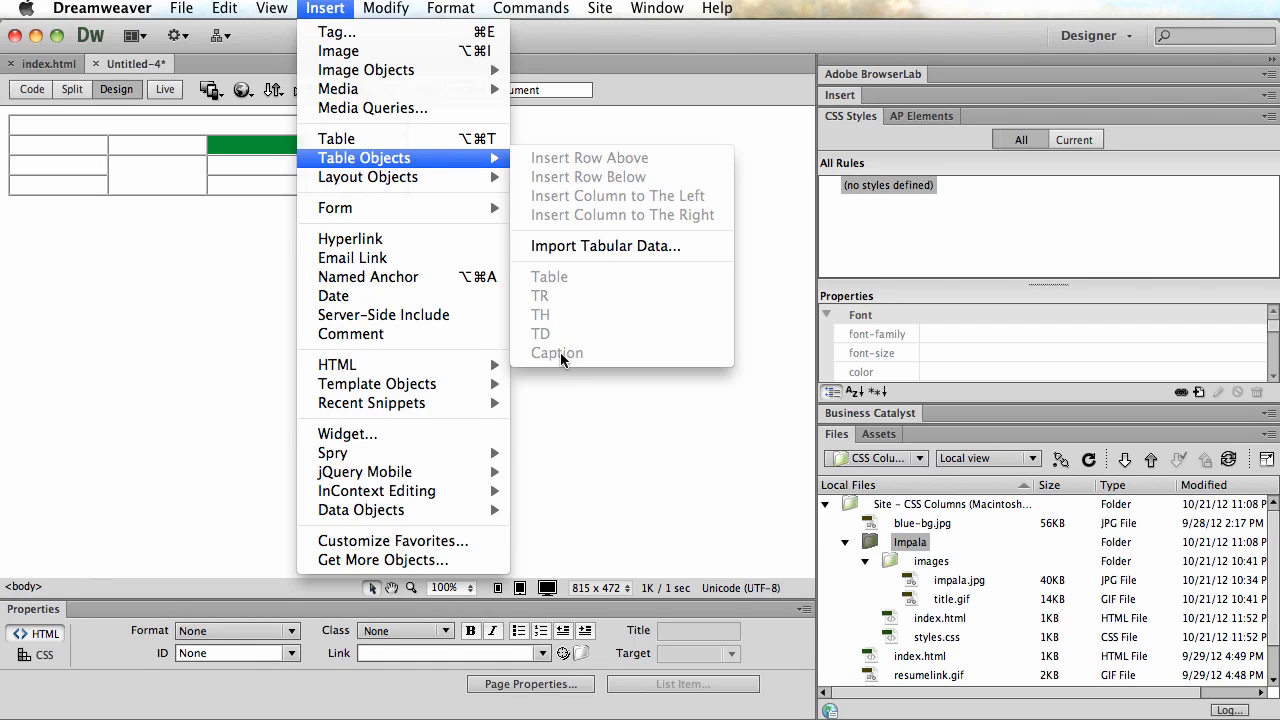
pyautogui.click(154, 318)
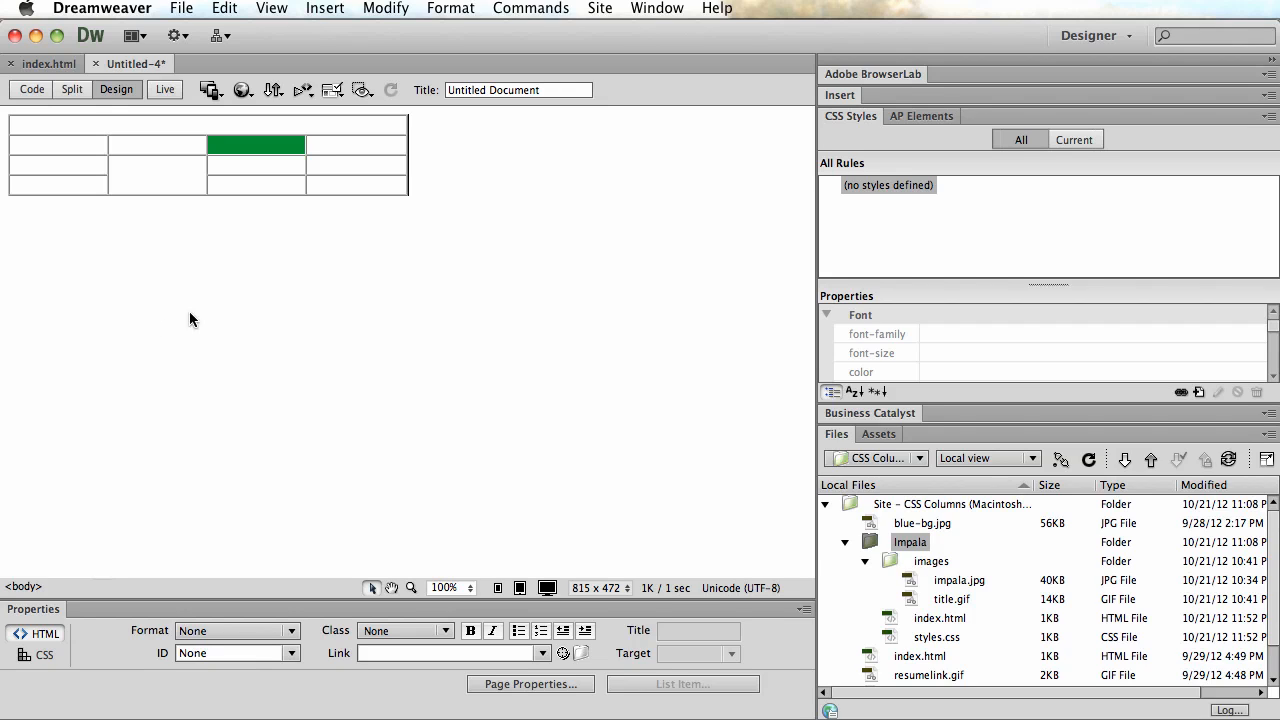
# Preview the index.html Chevy Impala page in Google Chrome and view it down to the empty content area
pyautogui.click(63, 61)
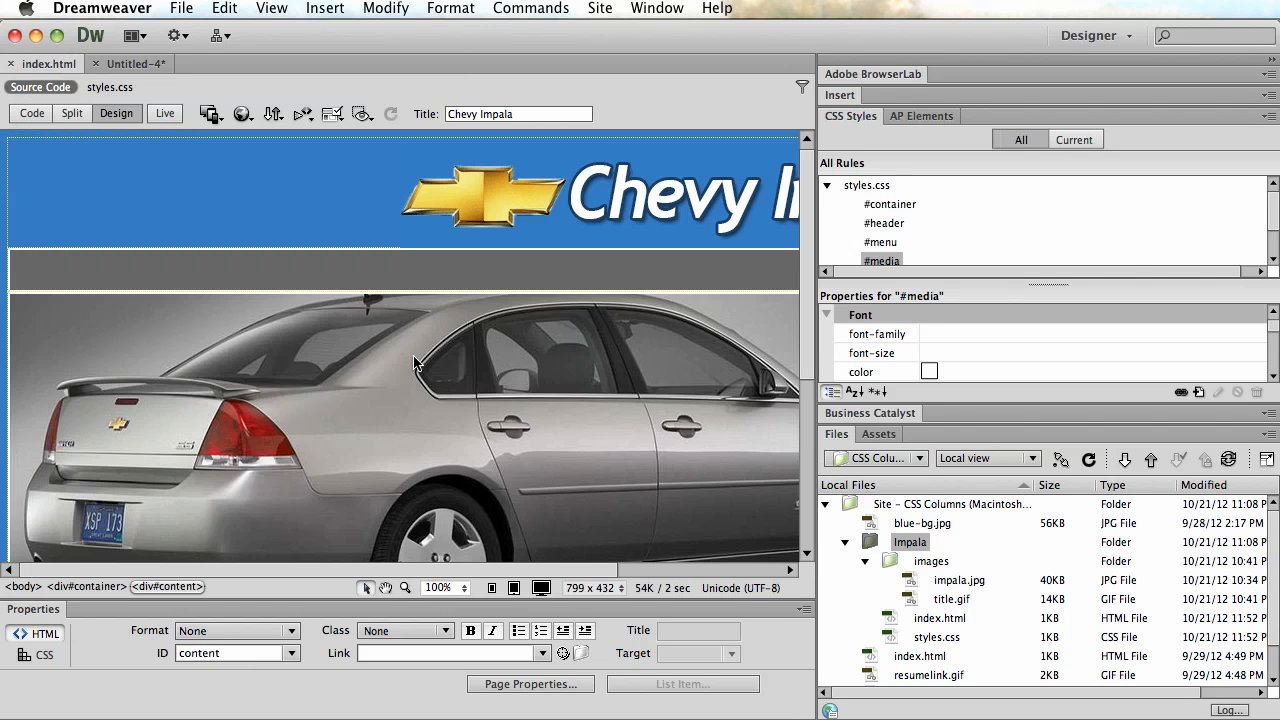
pyautogui.click(194, 9)
pyautogui.moveTo(300, 424)
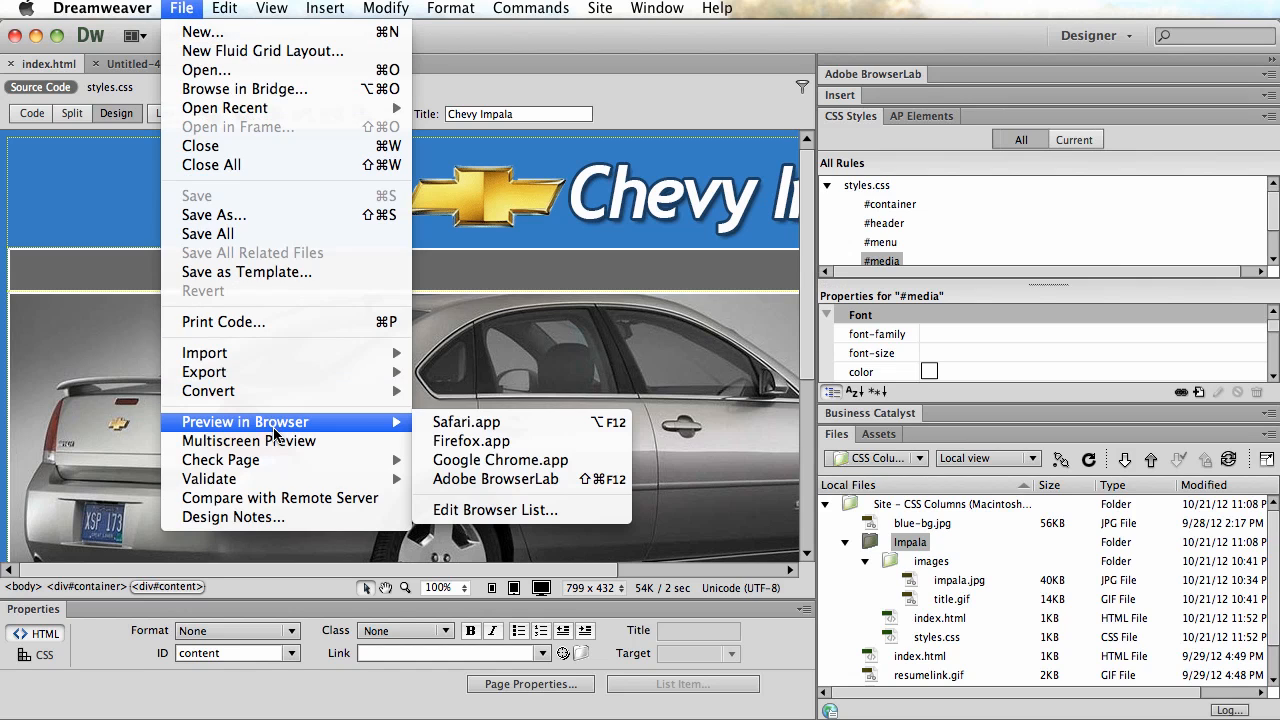
pyautogui.click(463, 458)
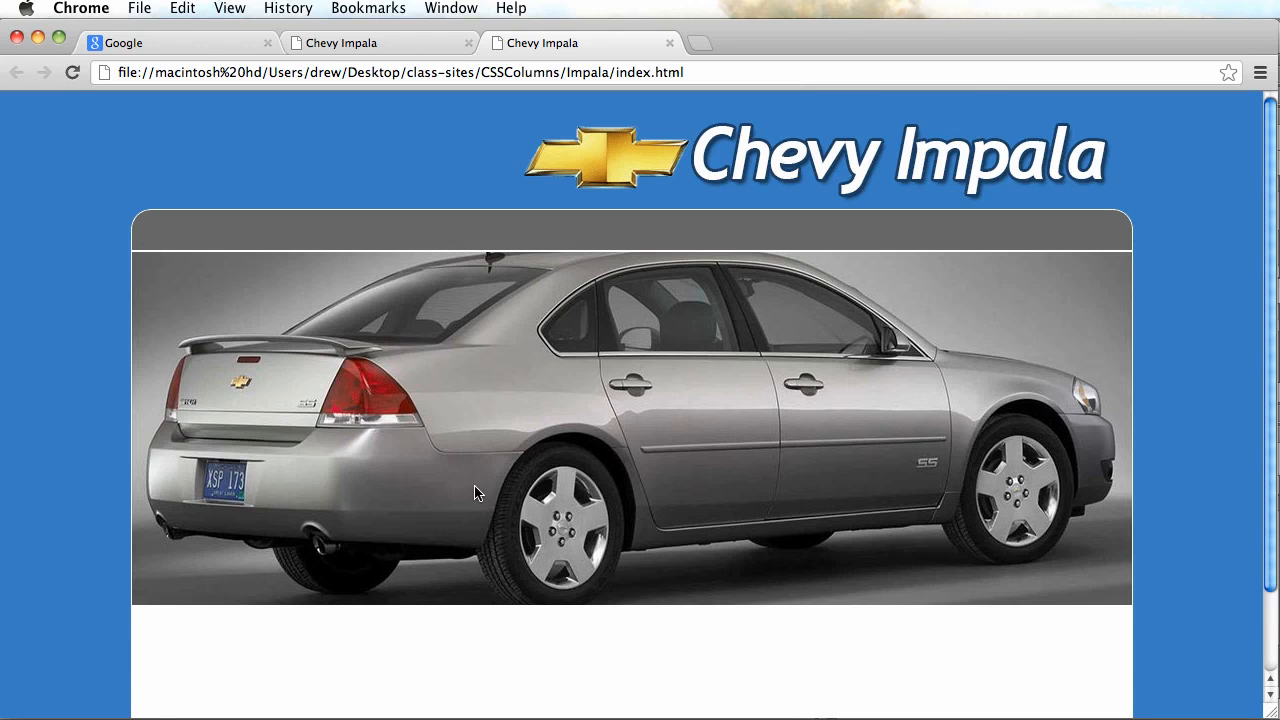
pyautogui.scroll(-2, 479, 492)
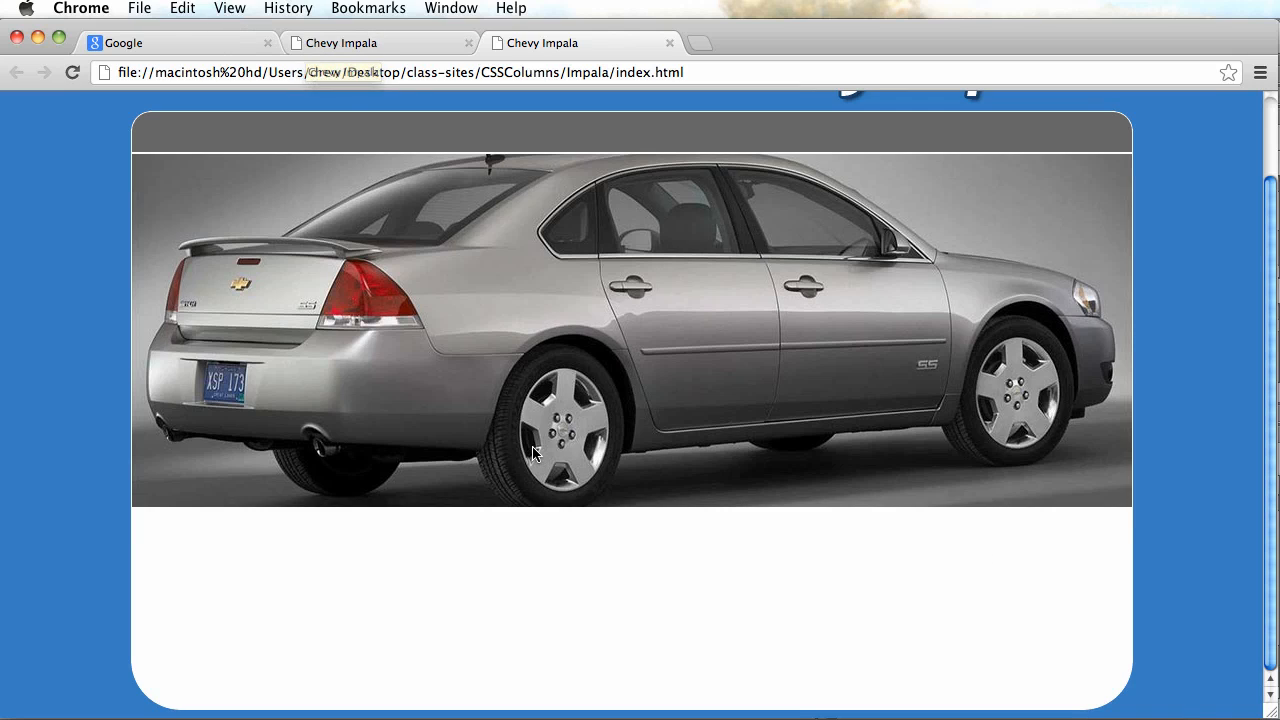
# Switch to Dreamweaver and place the insertion point in the content div below the car image
pyautogui.press('super+Tab')
pyautogui.scroll(-5, 378, 460)
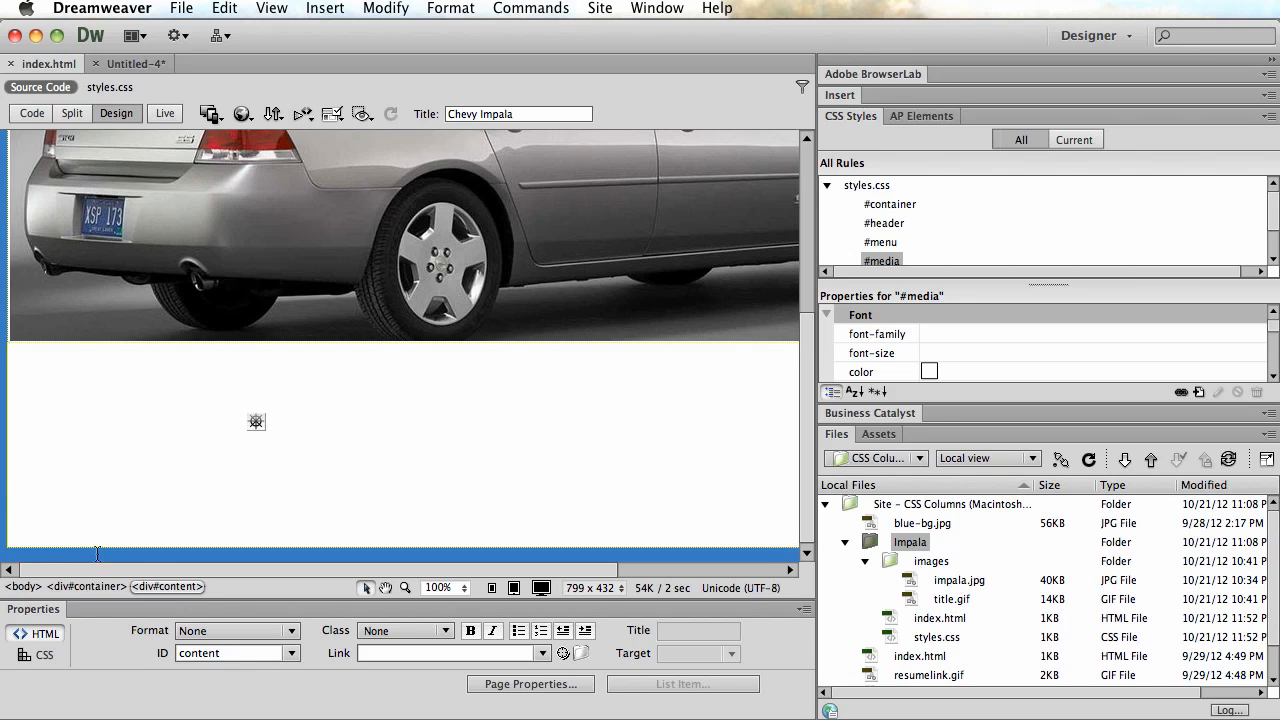
pyautogui.click(5, 500)
pyautogui.click(188, 467)
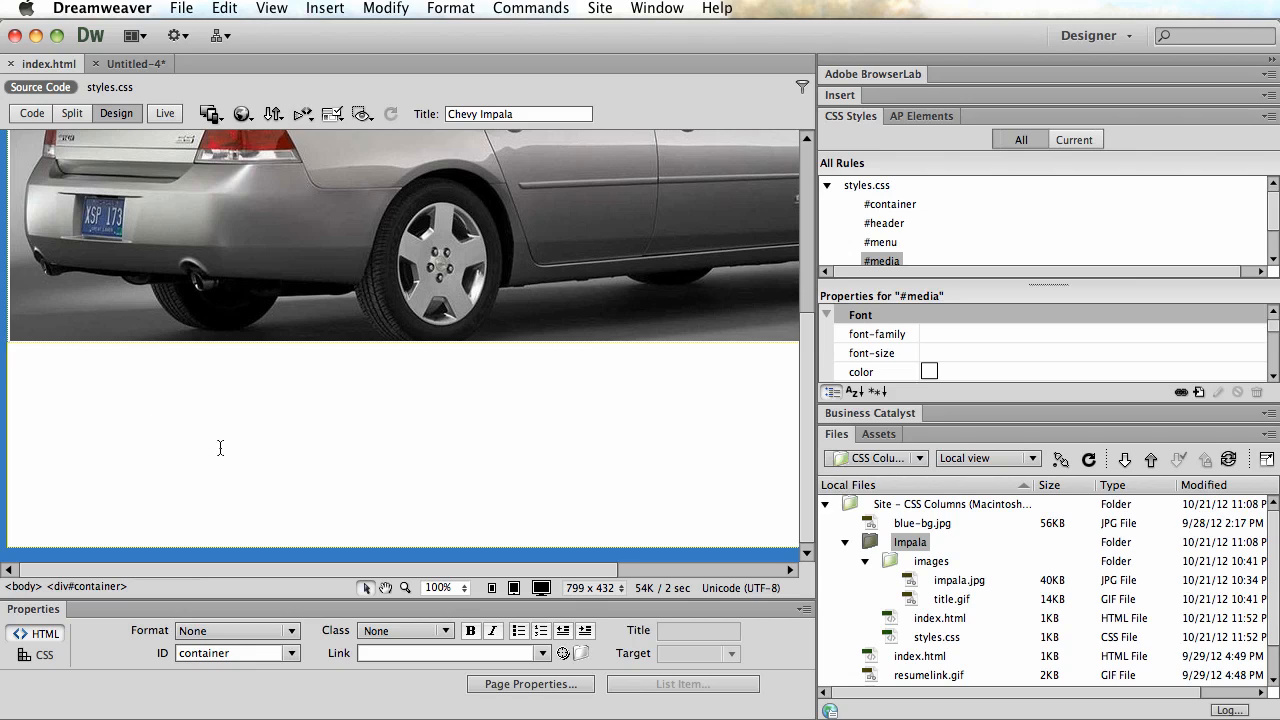
pyautogui.click(164, 470)
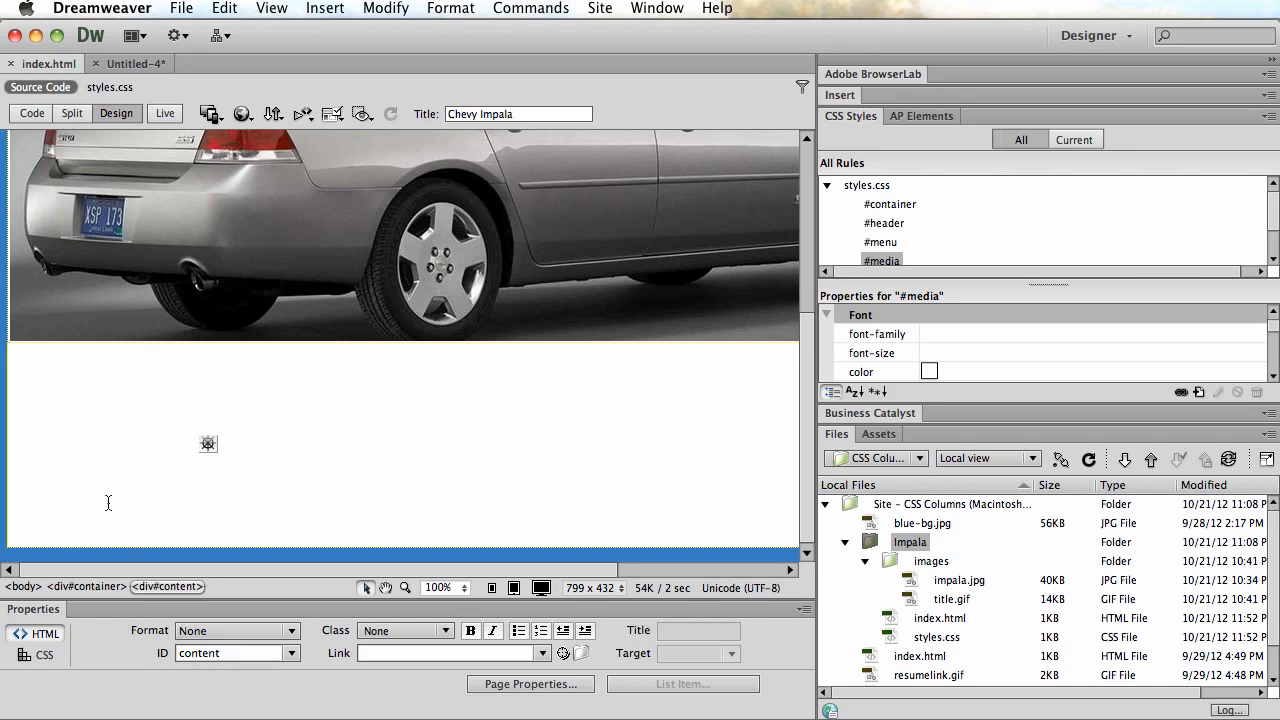
pyautogui.click(300, 467)
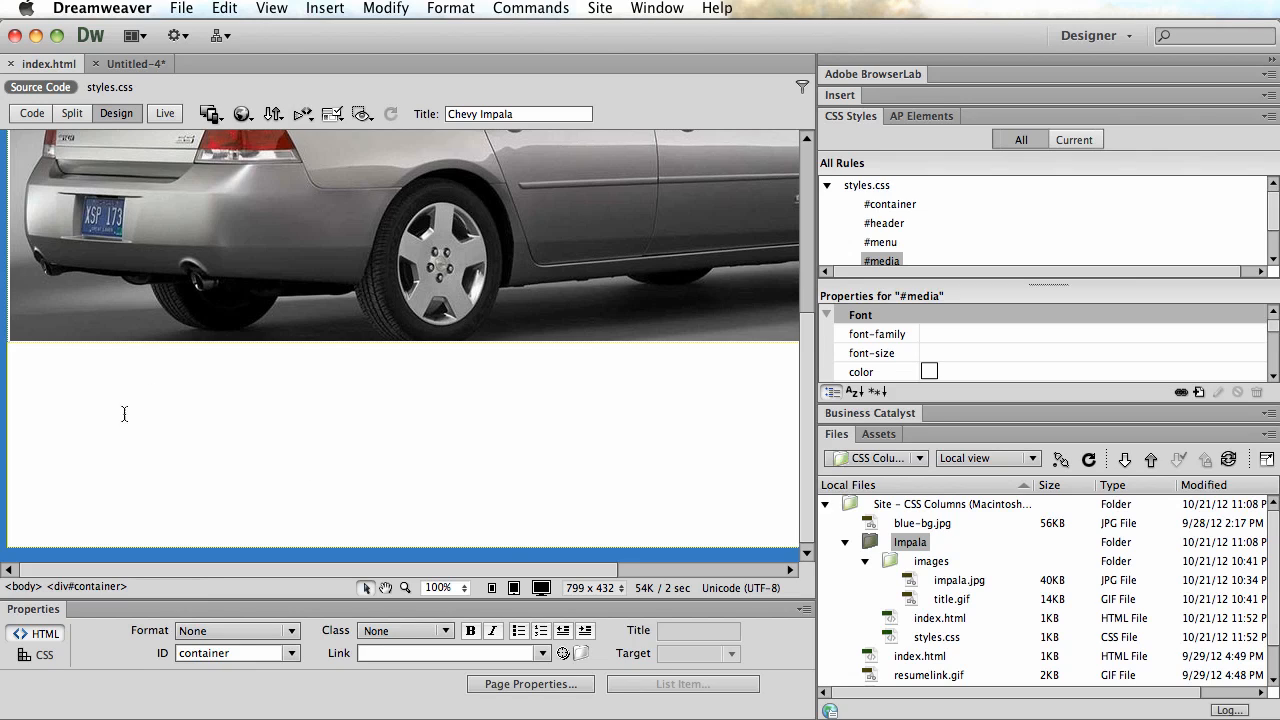
pyautogui.click(96, 394)
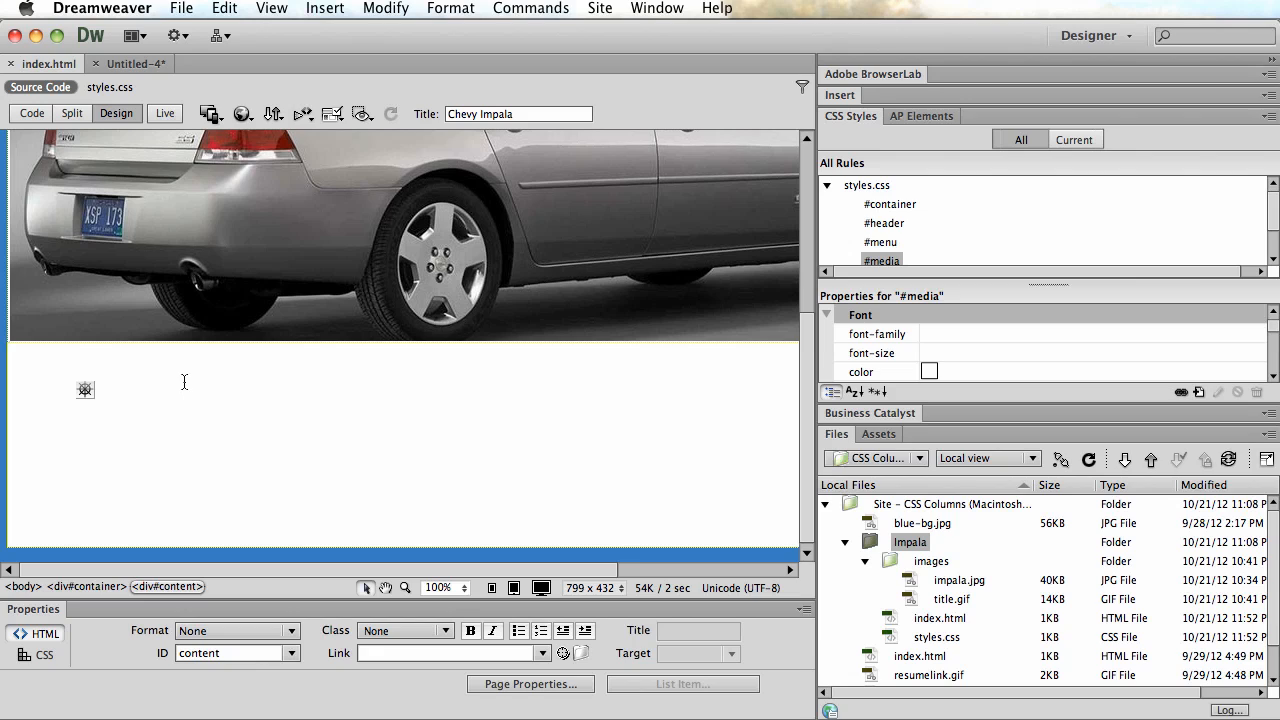
# Enter the test text "fasdfasfd" in the content div and delete it
pyautogui.write('fasdfasfd')
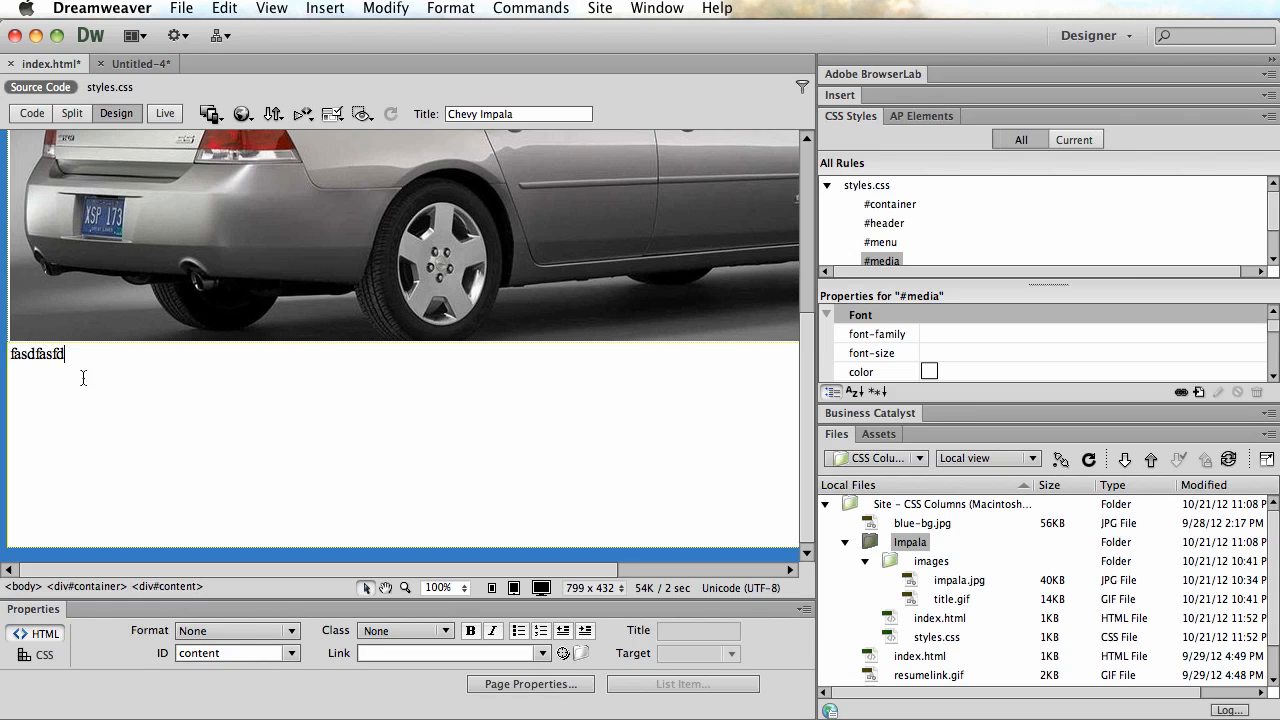
pyautogui.doubleClick(44, 356)
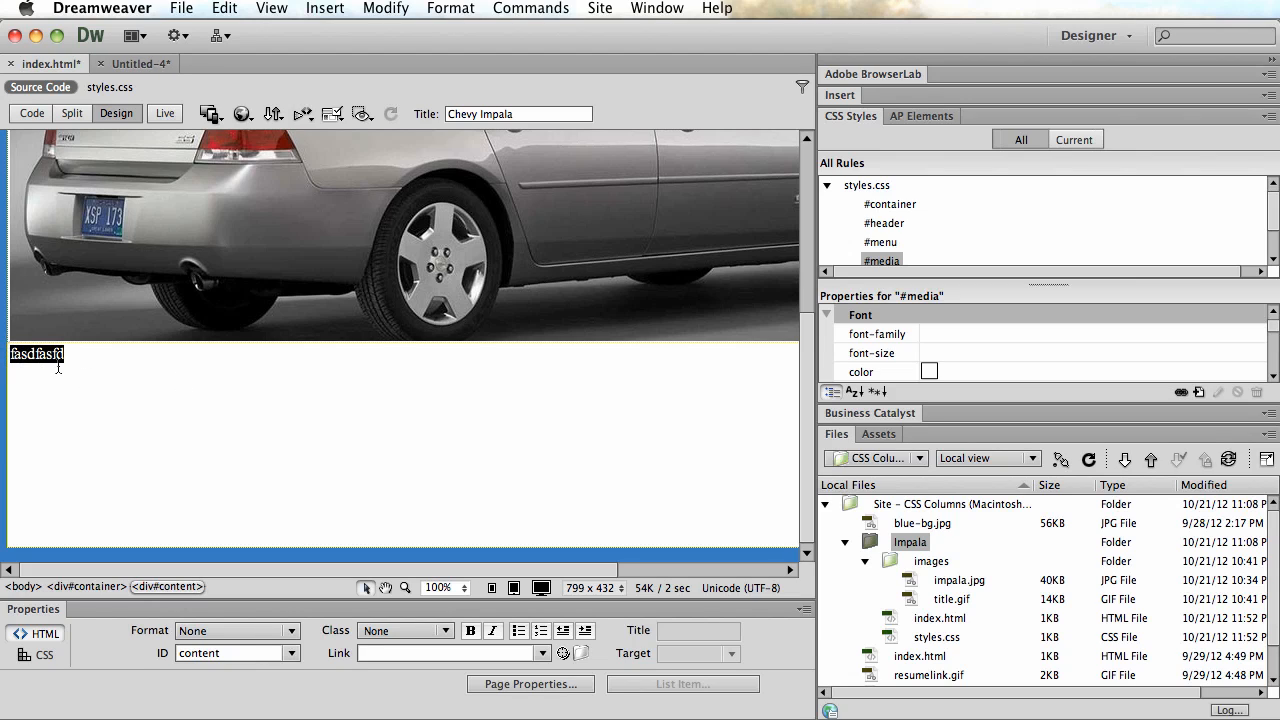
pyautogui.press('Delete')
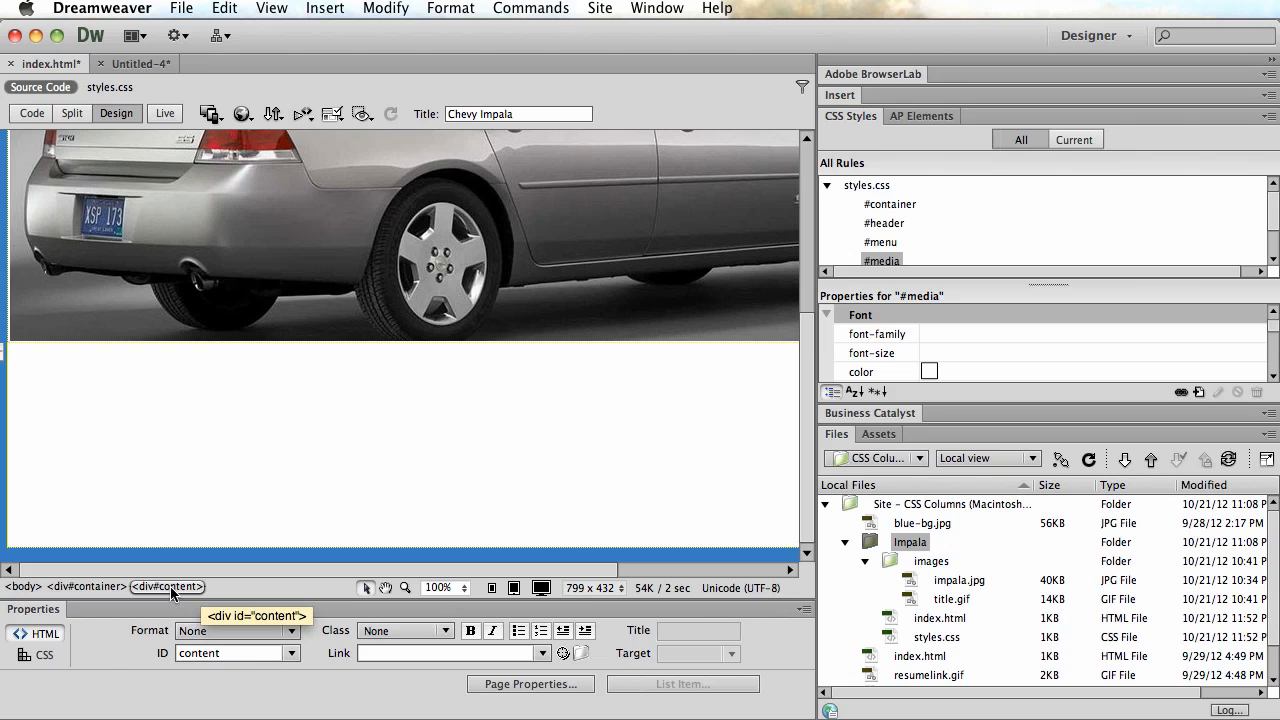
# Select the content div, check its empty tag in the source code and return to the design view
pyautogui.click(170, 586)
pyautogui.click(200, 413)
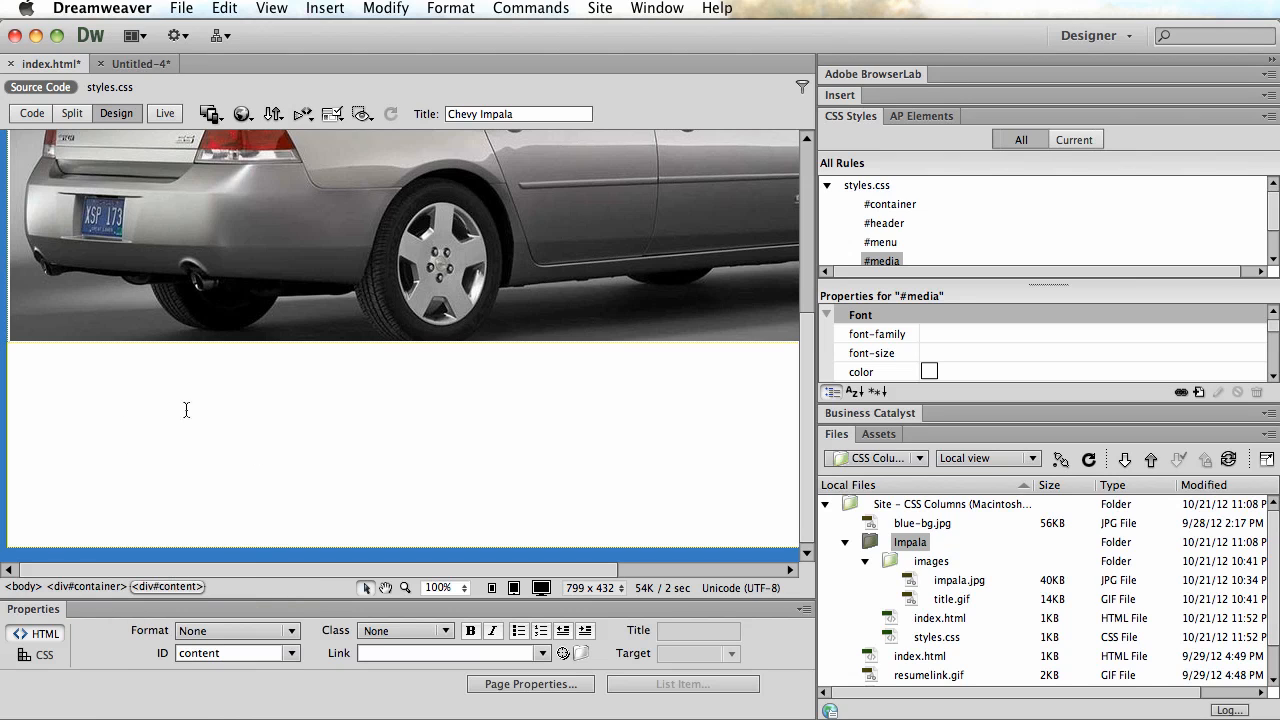
pyautogui.click(32, 113)
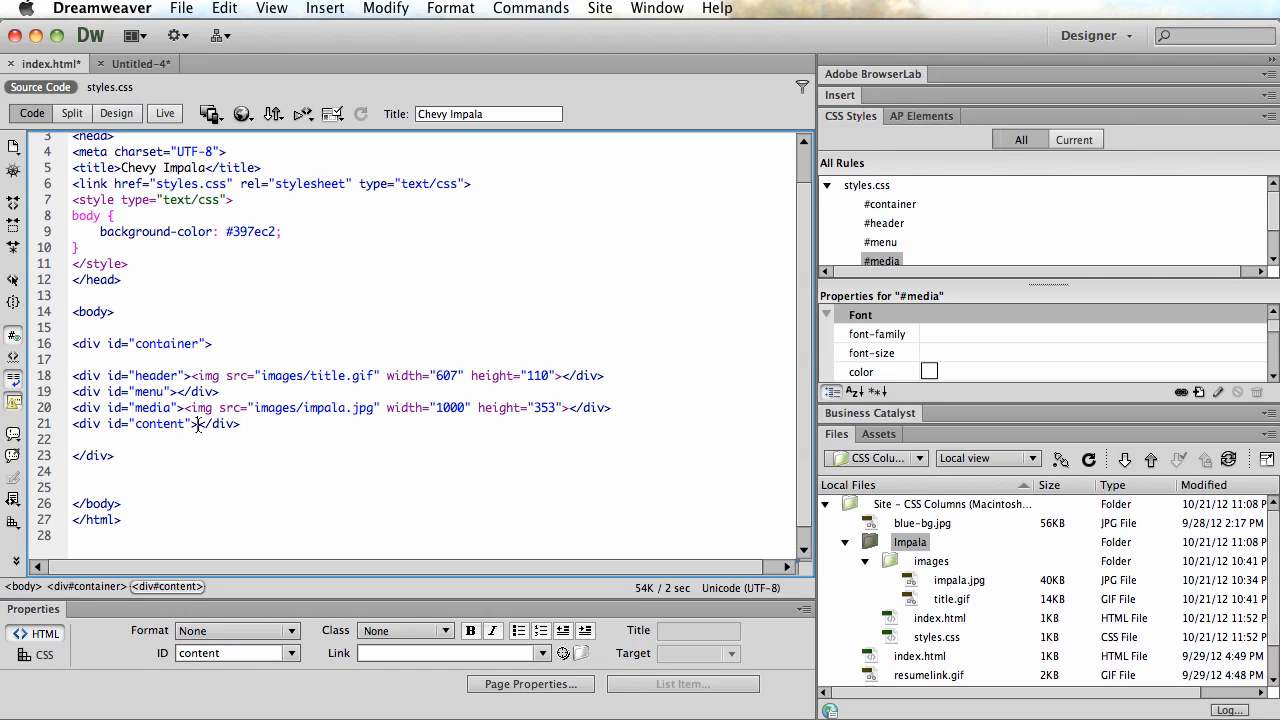
pyautogui.click(116, 113)
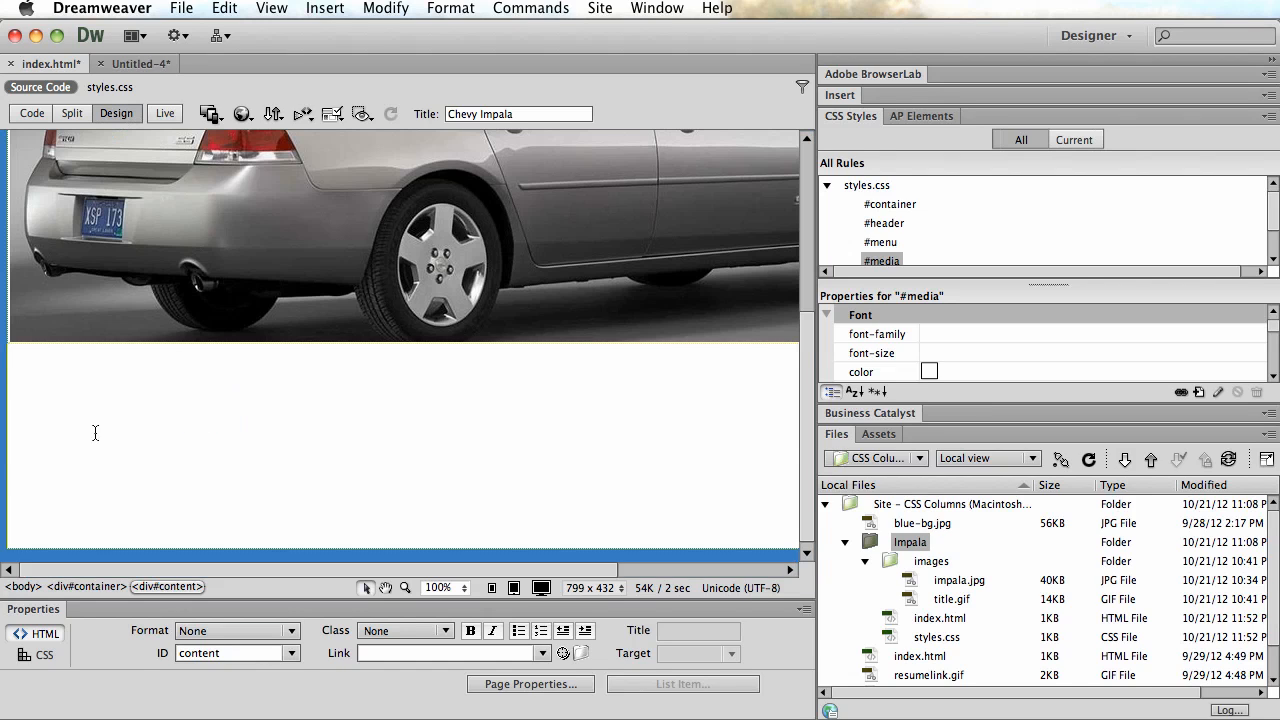
# Start a new table in the content div with 1 row and 2 columns
pyautogui.click(334, 10)
pyautogui.click(383, 139)
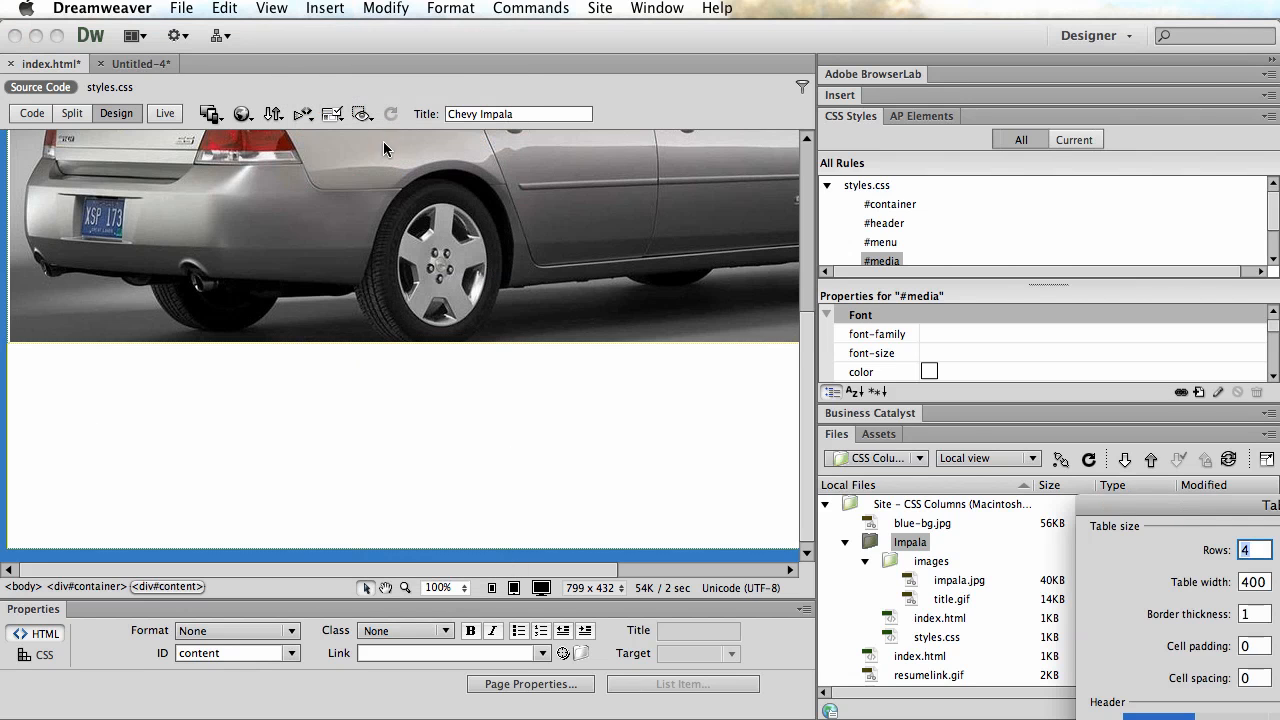
pyautogui.moveTo(1197, 498); pyautogui.dragTo(809, 203)
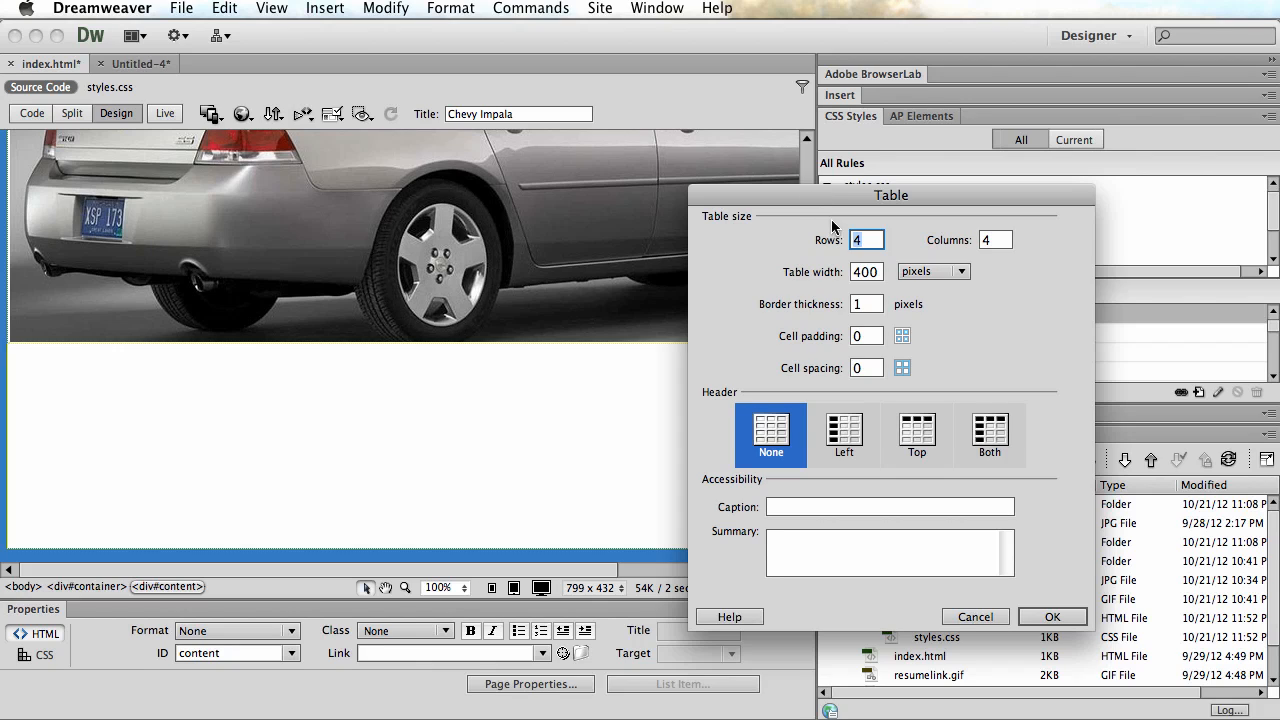
pyautogui.click(864, 241)
pyautogui.doubleClick(867, 242)
pyautogui.write('1')
pyautogui.doubleClick(994, 241)
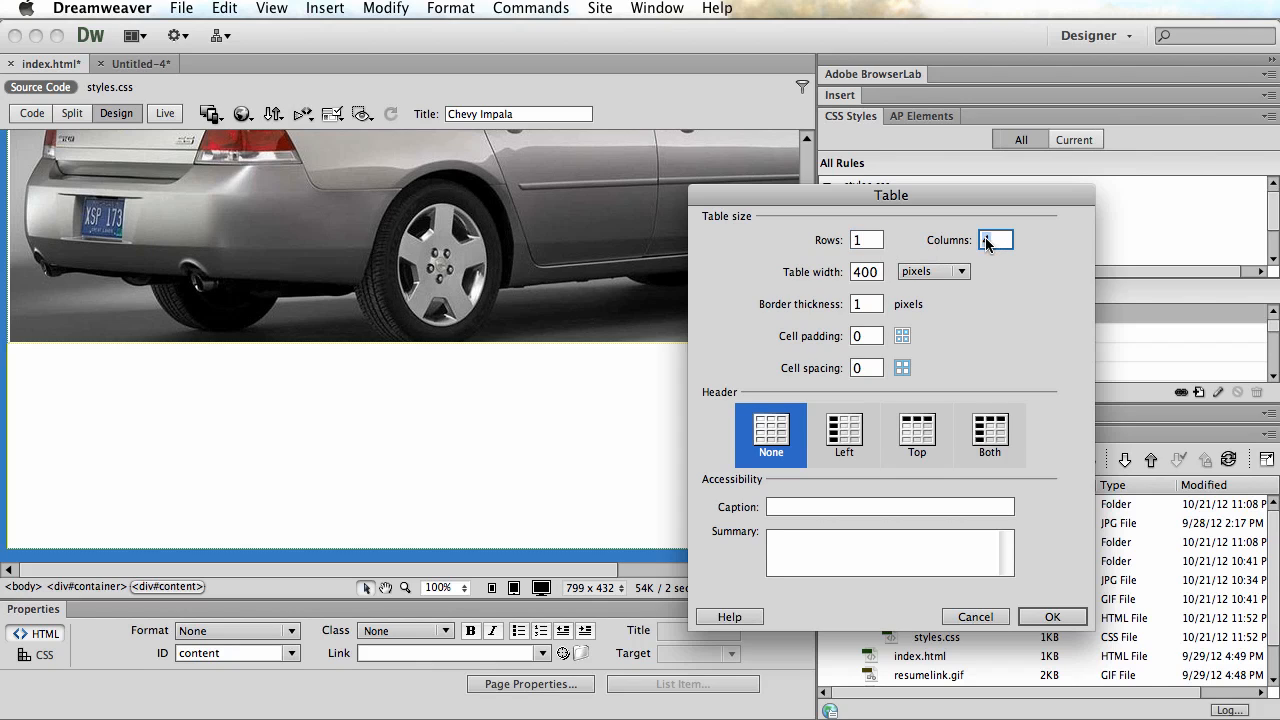
pyautogui.write('2')
# Set the table width to 900 pixels and the border thickness to 0, and insert the table
pyautogui.doubleClick(862, 273)
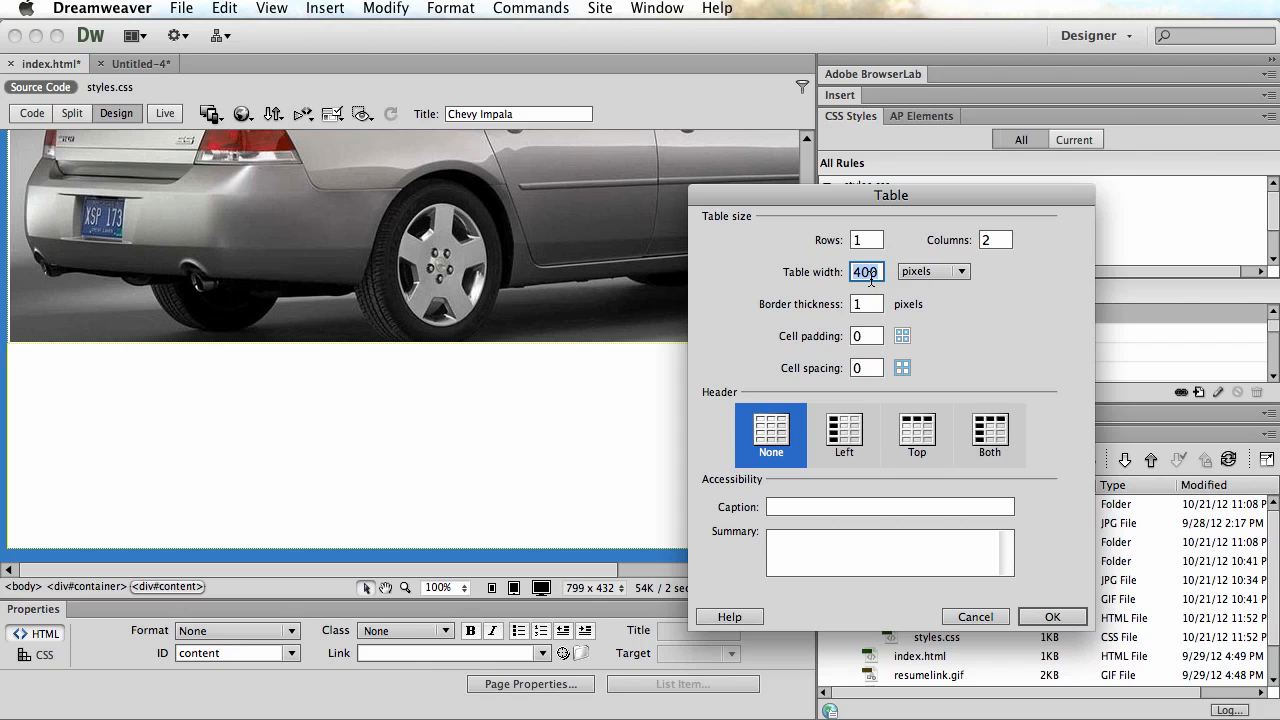
pyautogui.write('900')
pyautogui.click(876, 305)
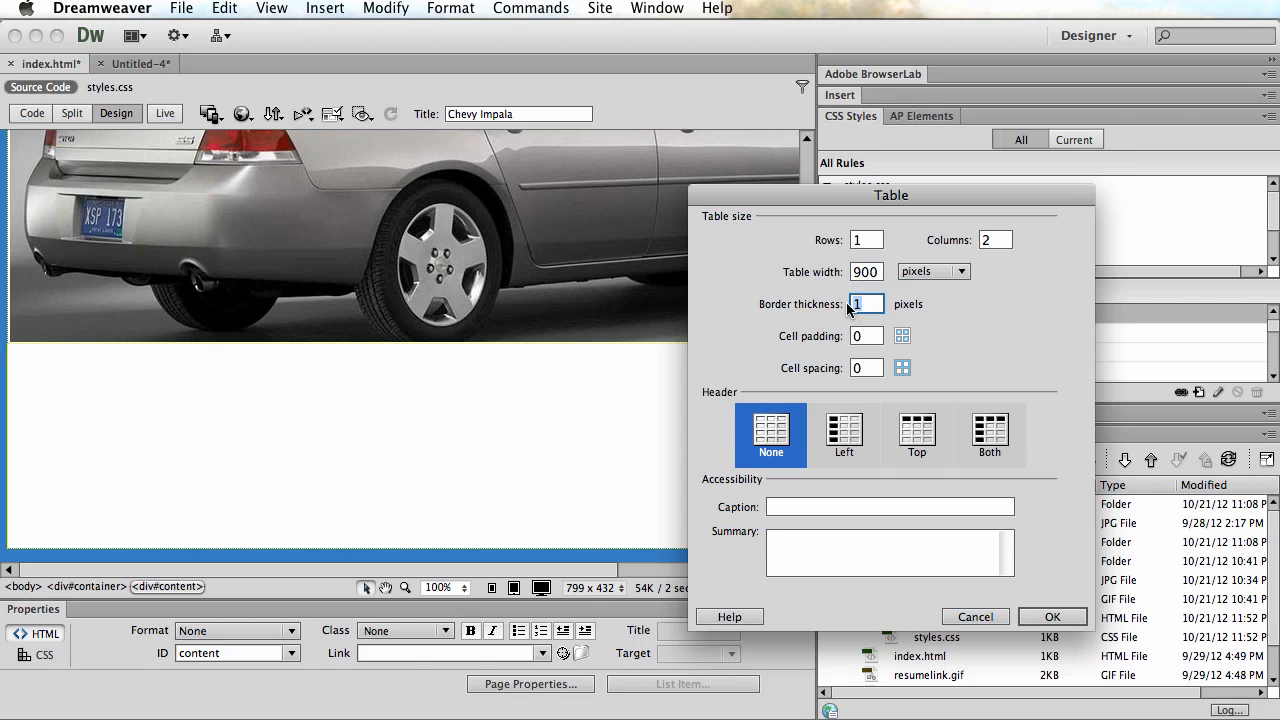
pyautogui.write('0')
pyautogui.click(871, 338)
pyautogui.click(1052, 617)
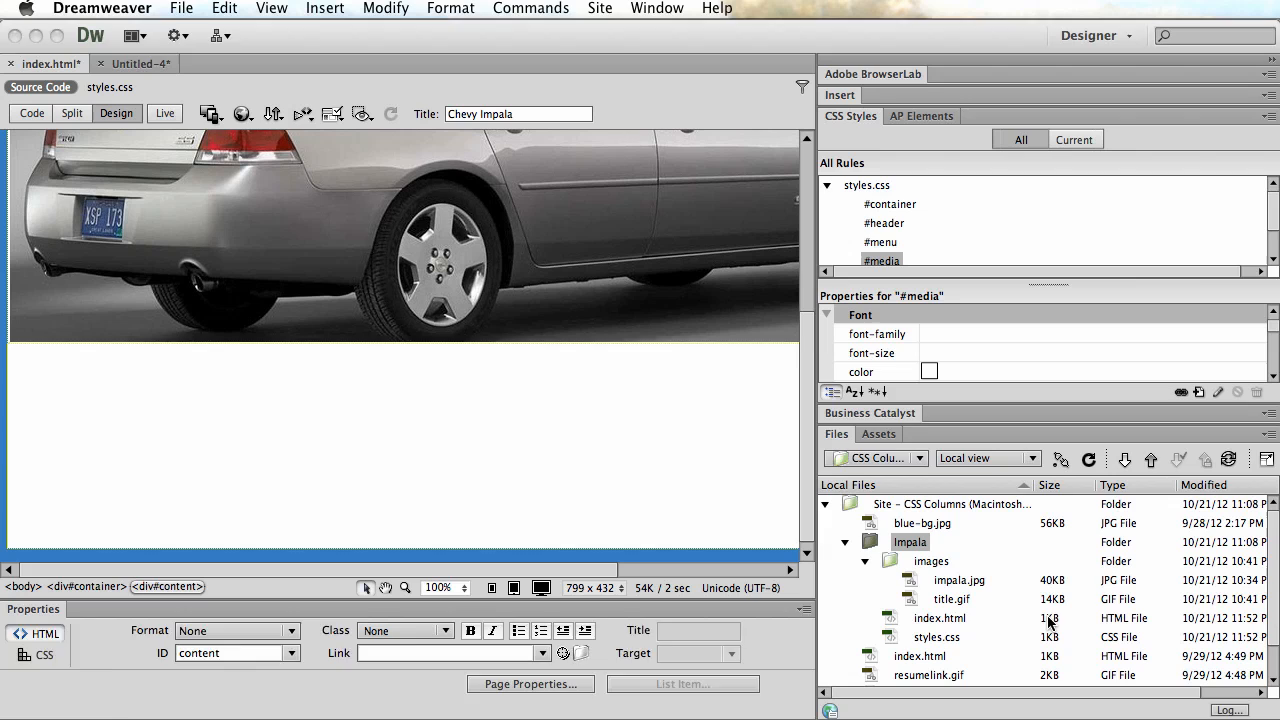
# Check the table's extent under the car image and centre-align it through the #content rule
pyautogui.click(337, 427)
pyautogui.hscroll(-5, 313, 415)
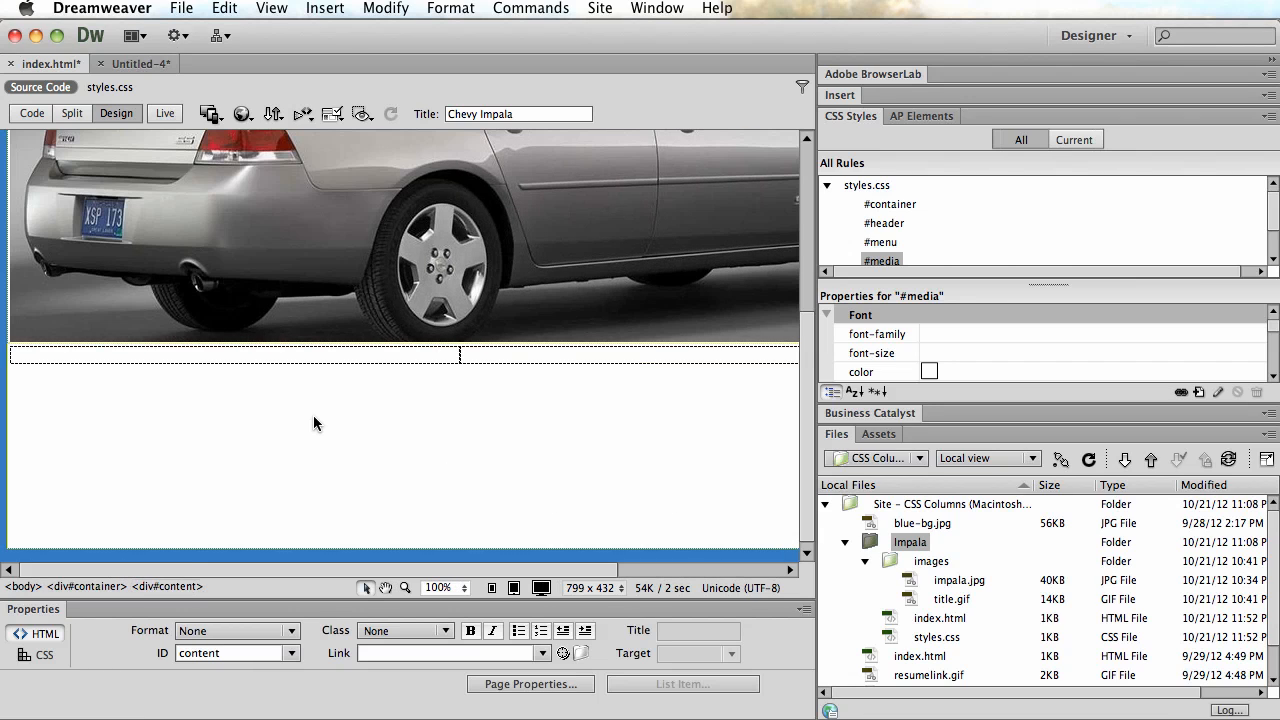
pyautogui.hscroll(5, 440, 430)
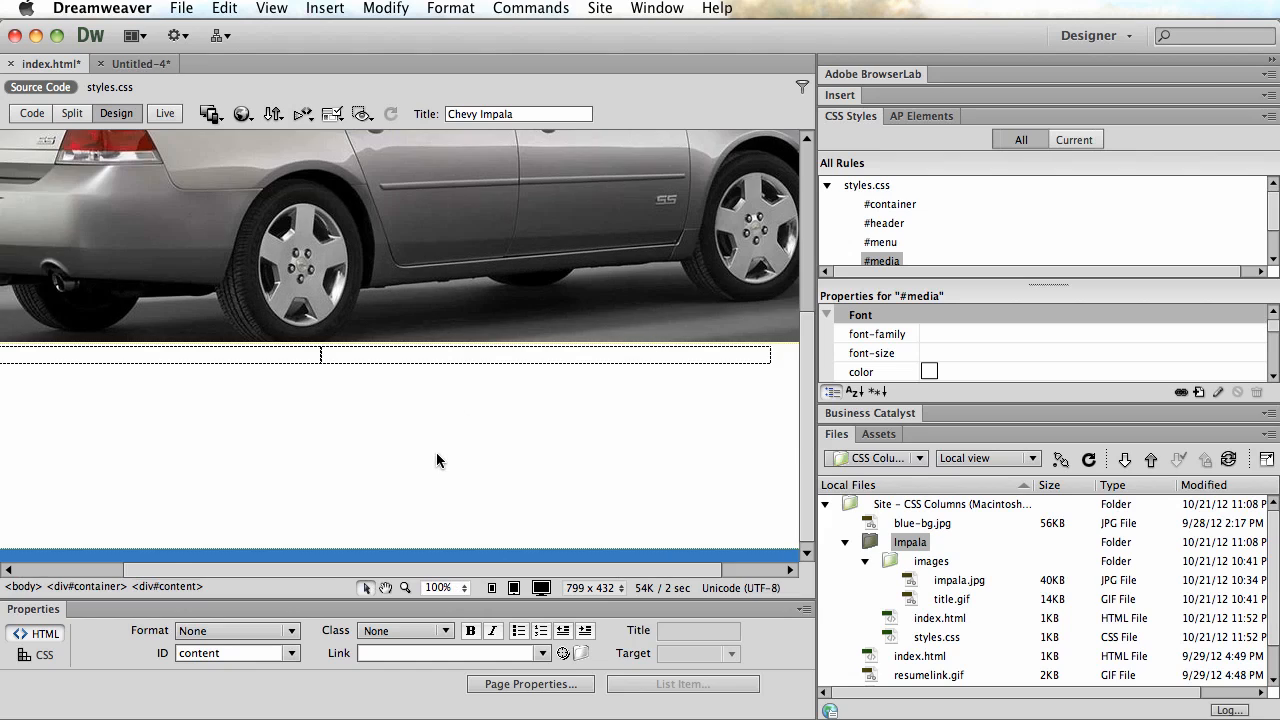
pyautogui.hscroll(-4, 746, 370)
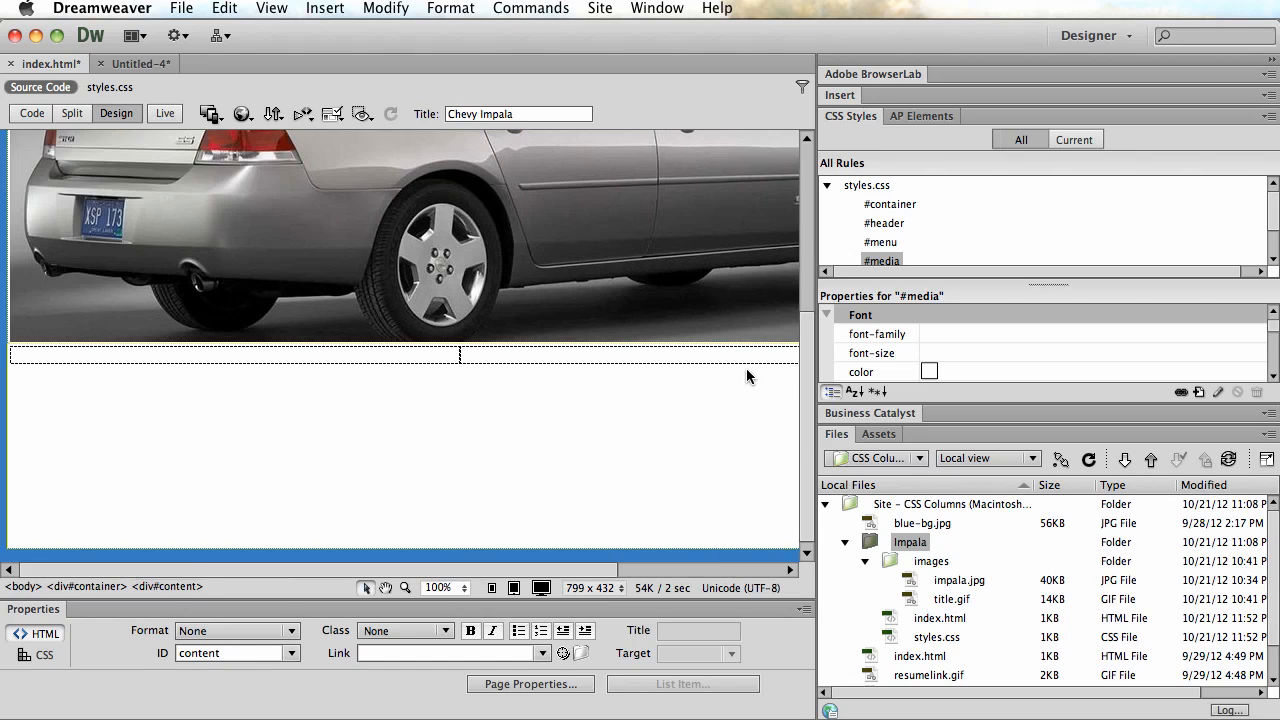
pyautogui.hscroll(2, 570, 425)
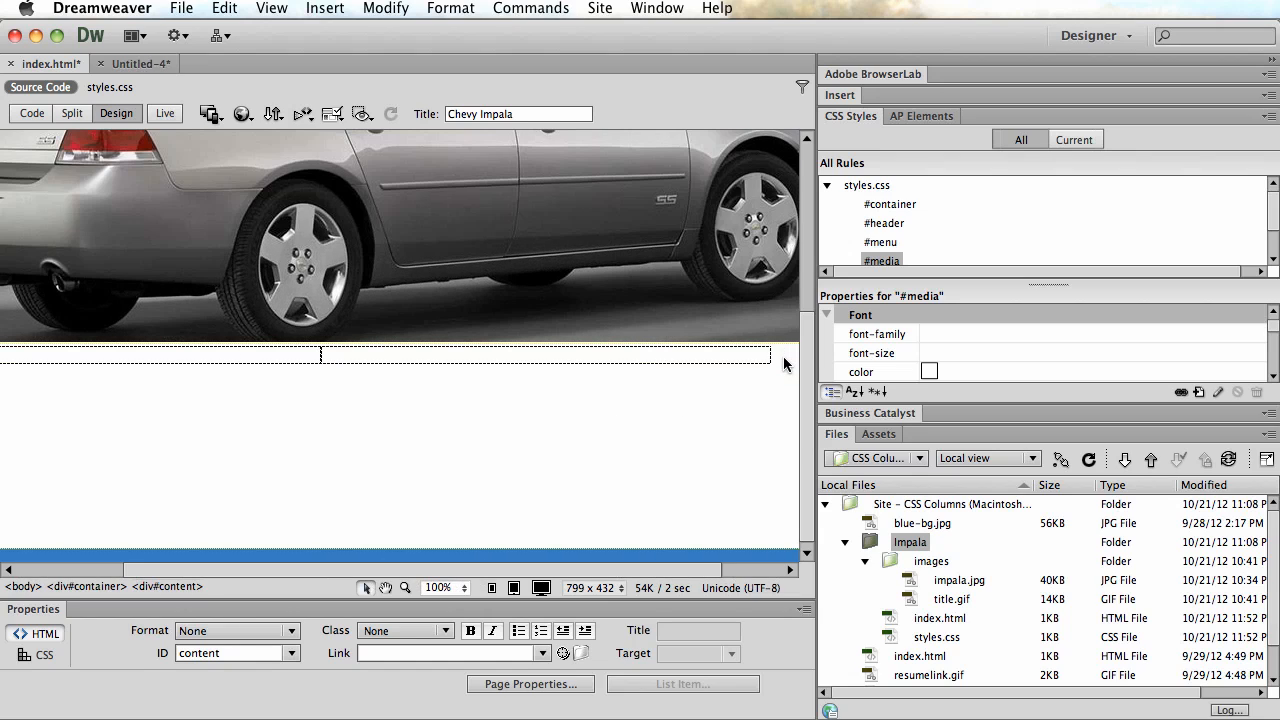
pyautogui.click(44, 655)
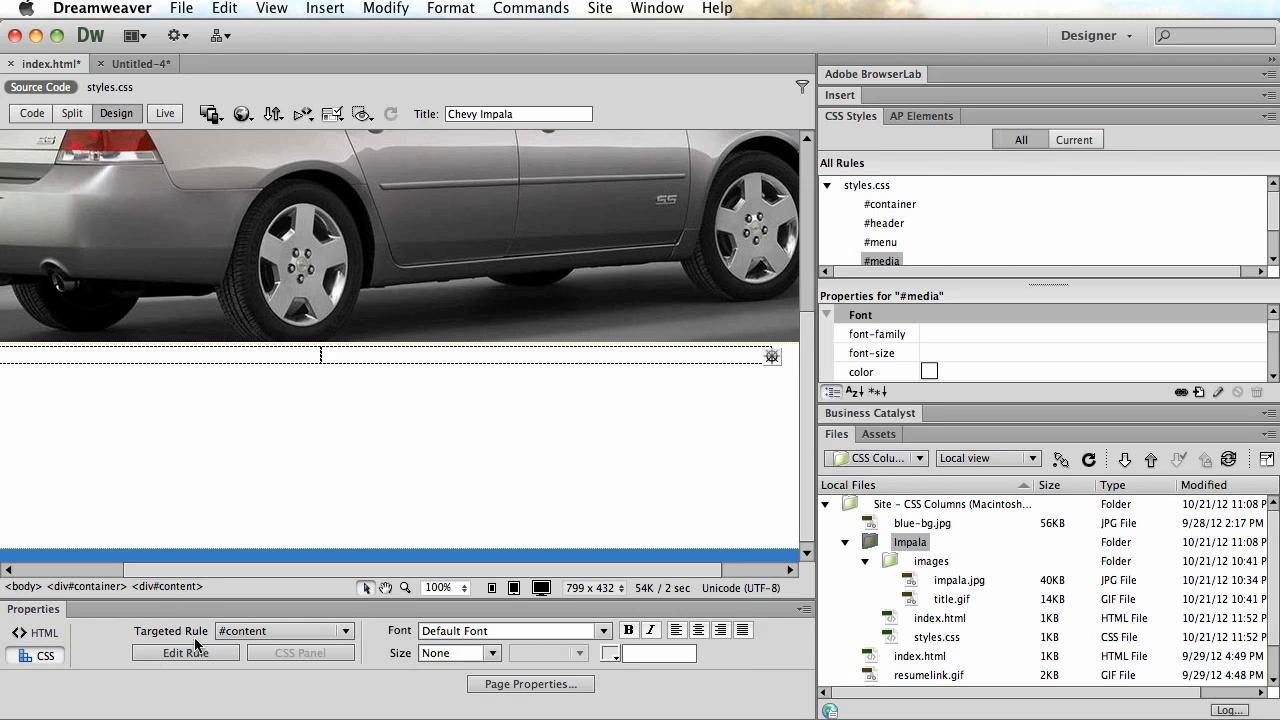
pyautogui.click(700, 632)
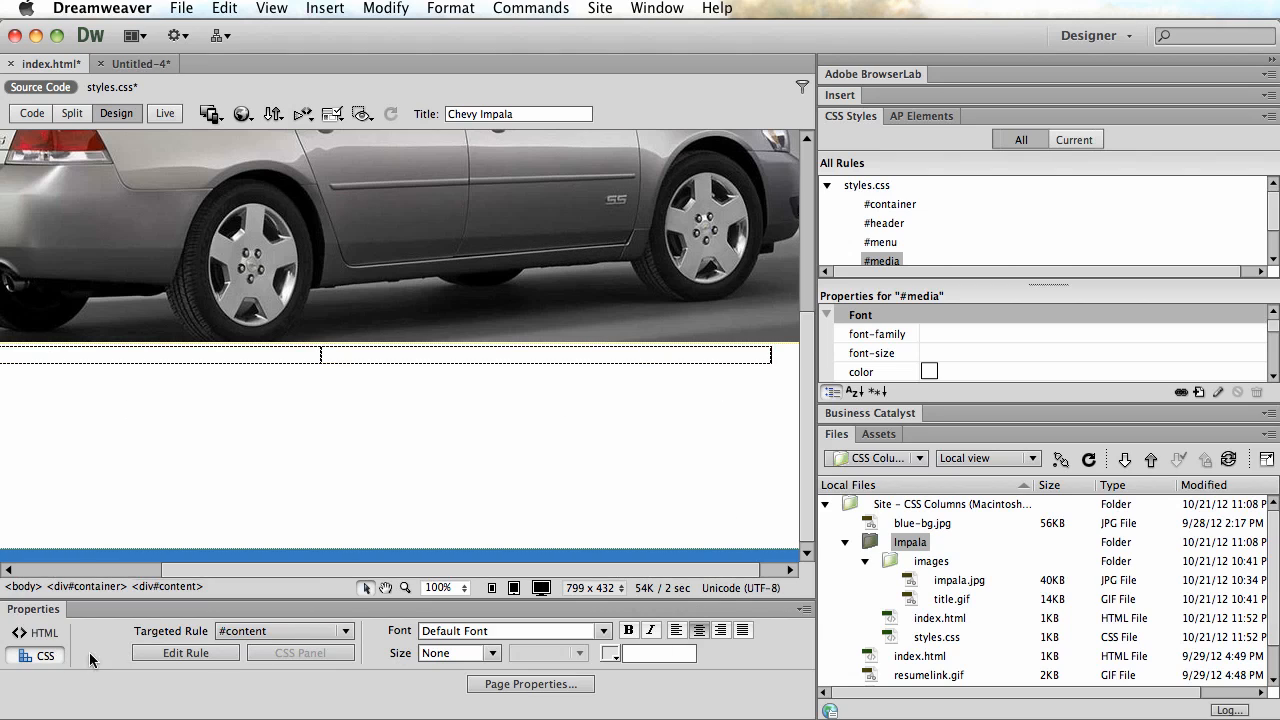
# Enter "text goes here" in the table's first cell and "image" in the second cell
pyautogui.hscroll(-3, 514, 449)
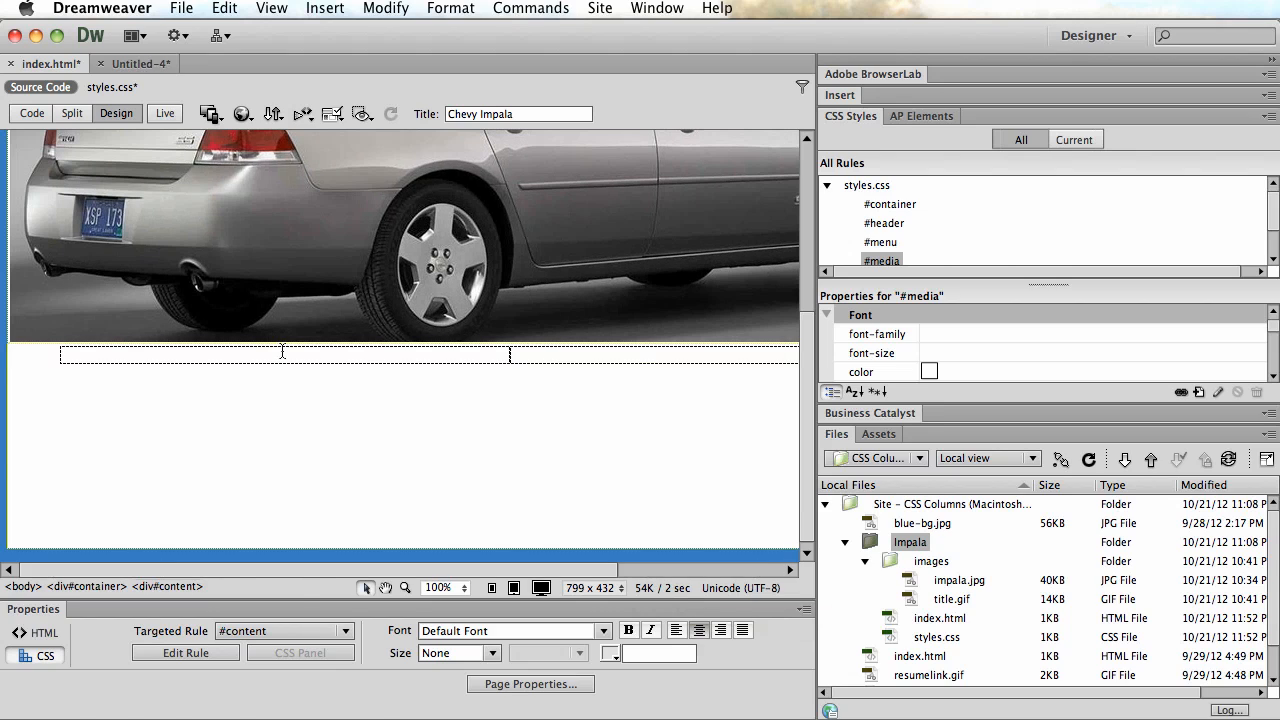
pyautogui.click(281, 352)
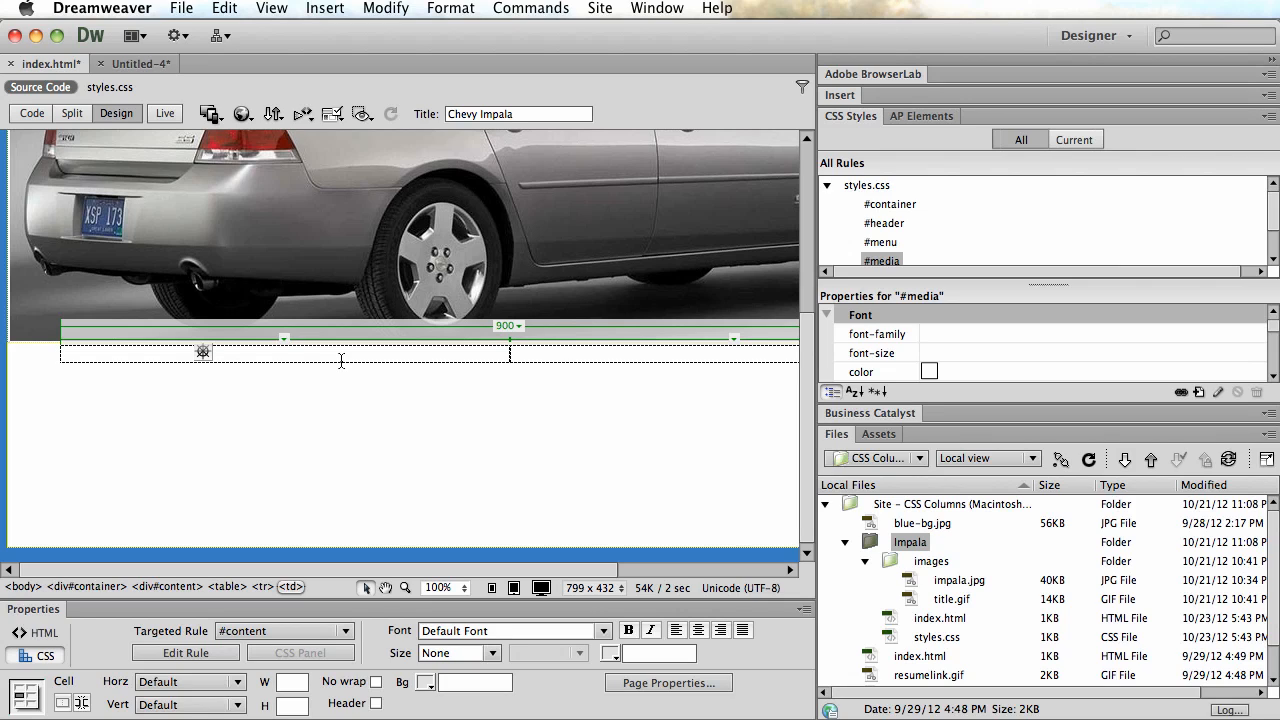
pyautogui.write('text goes hereq')
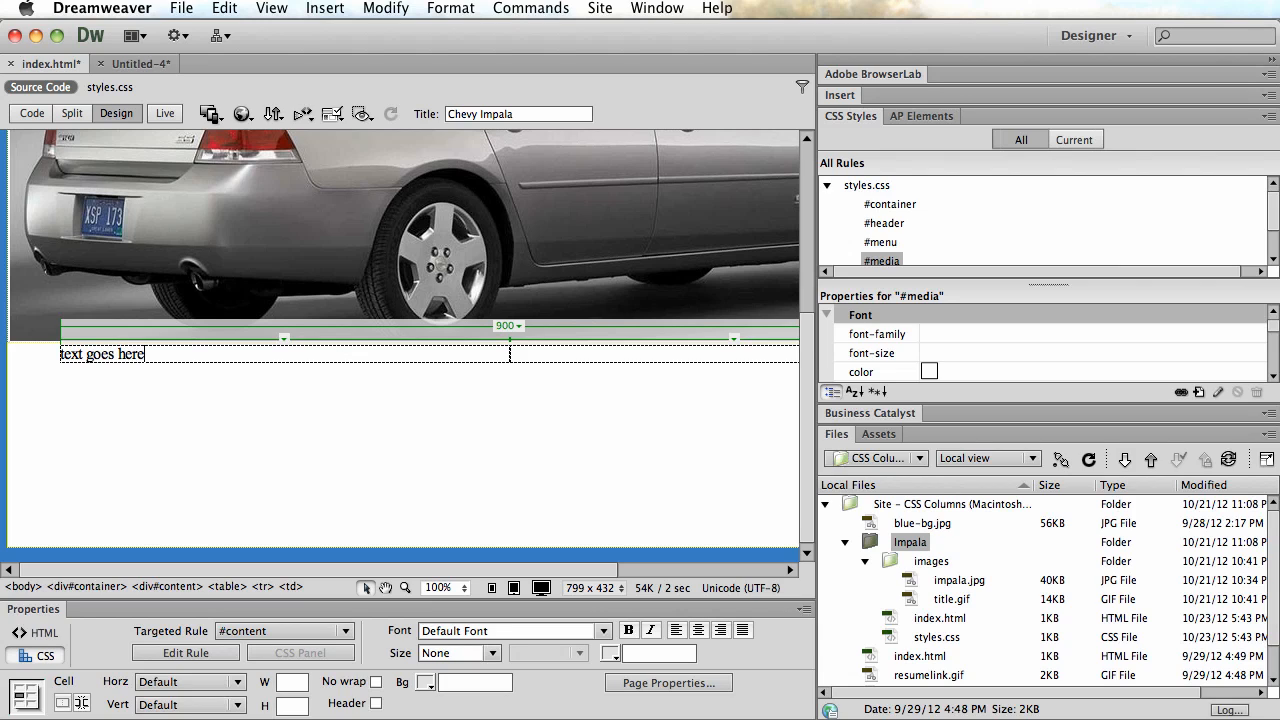
pyautogui.press('super+a')
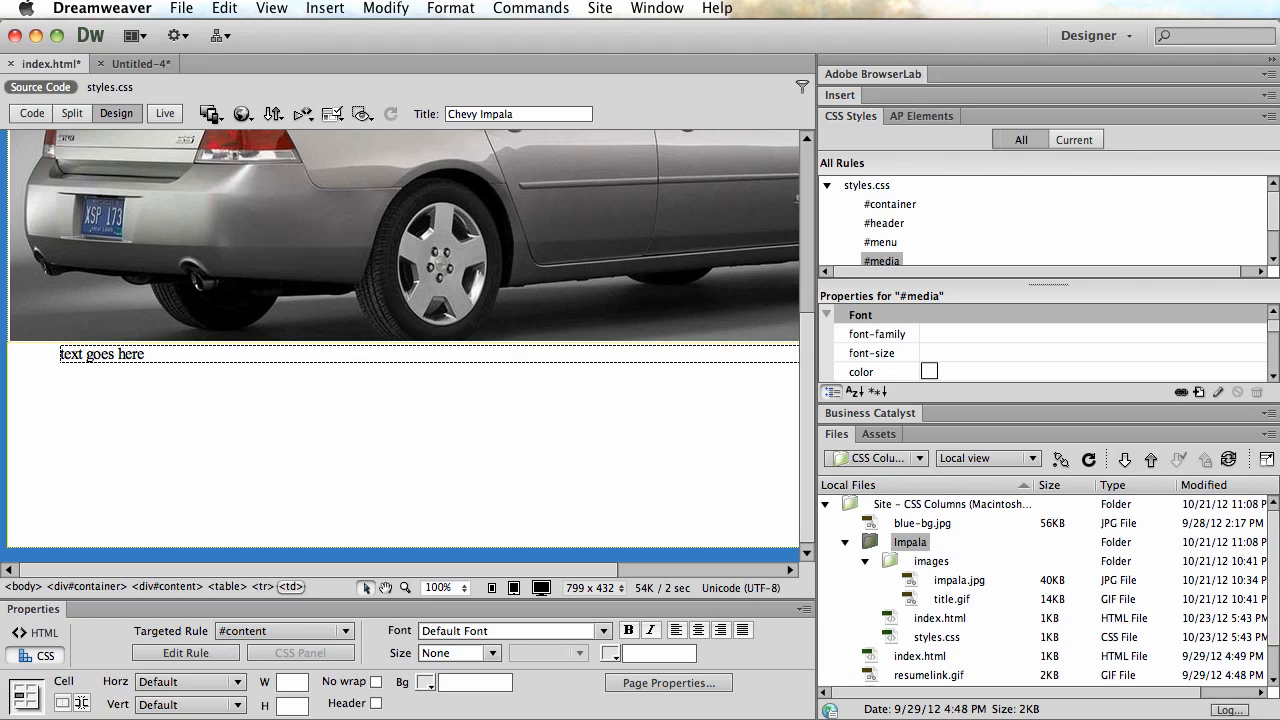
pyautogui.hscroll(4, 409, 387)
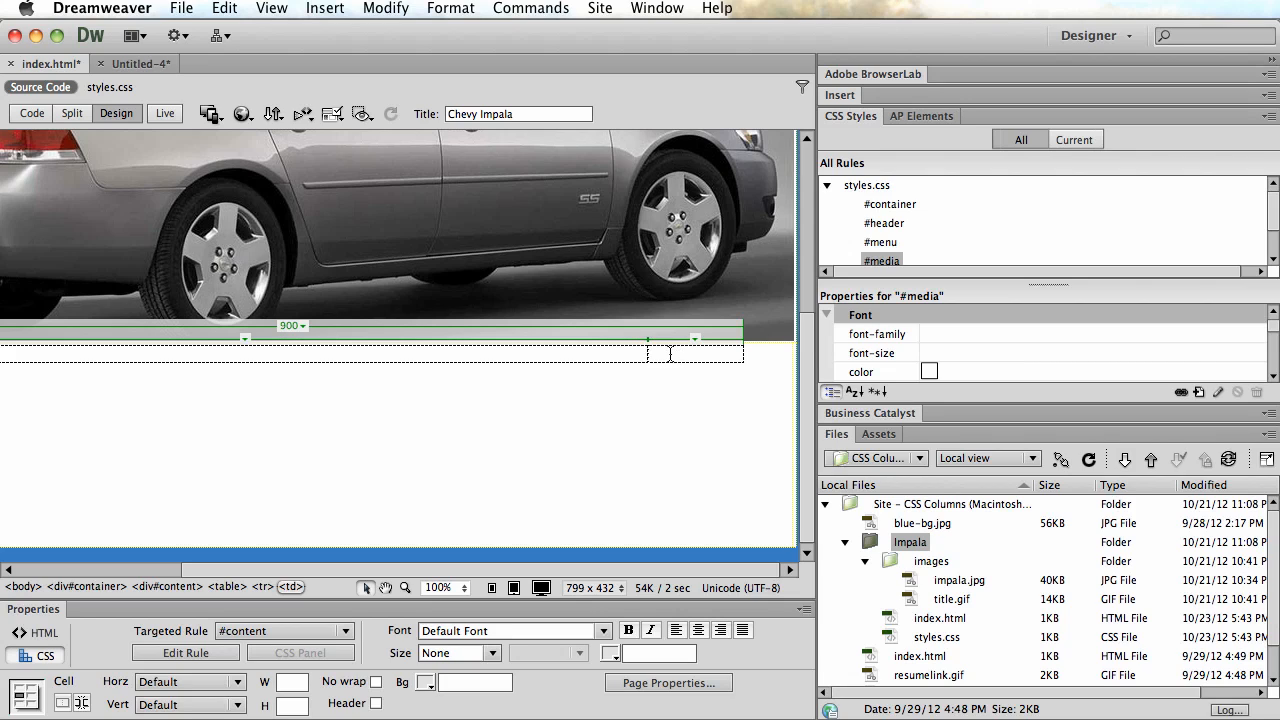
pyautogui.click(670, 353)
pyautogui.write('image')
pyautogui.click(549, 412)
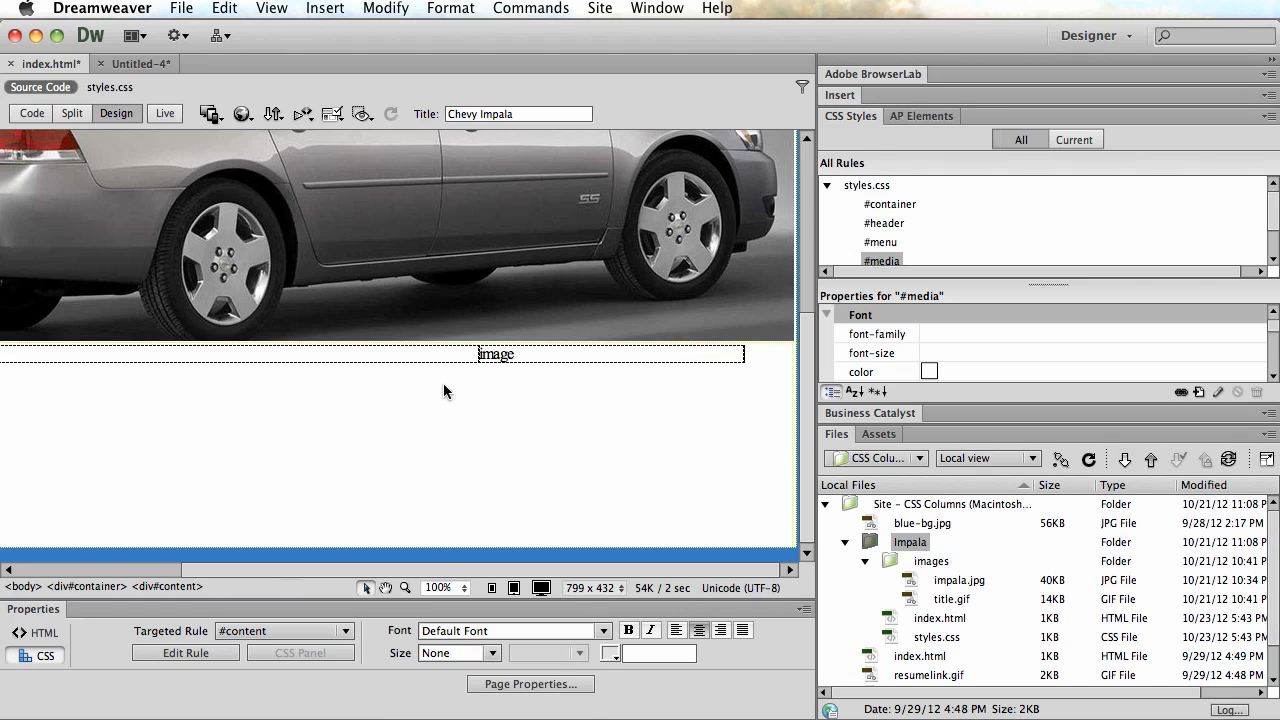
# Move the column border so the first column is about 457 pixels wide, and add a second row to the table
pyautogui.hscroll(-3, 443, 388)
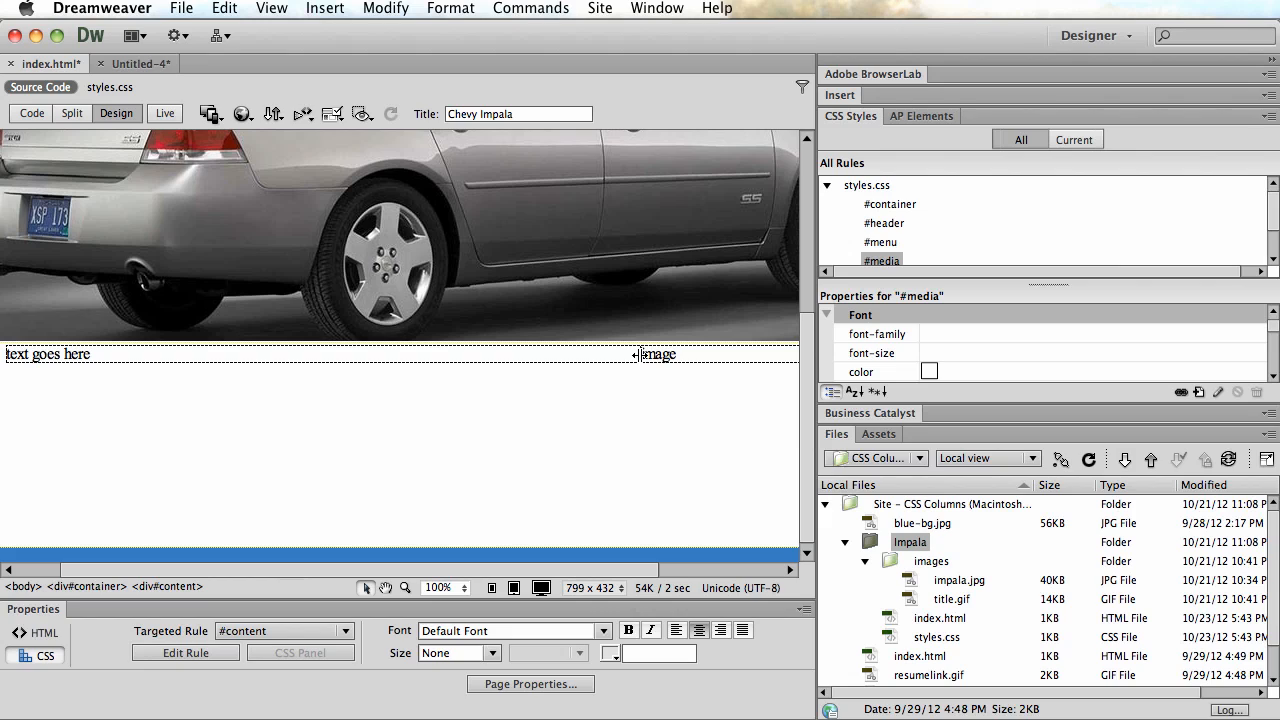
pyautogui.moveTo(637, 354); pyautogui.dragTo(457, 356)
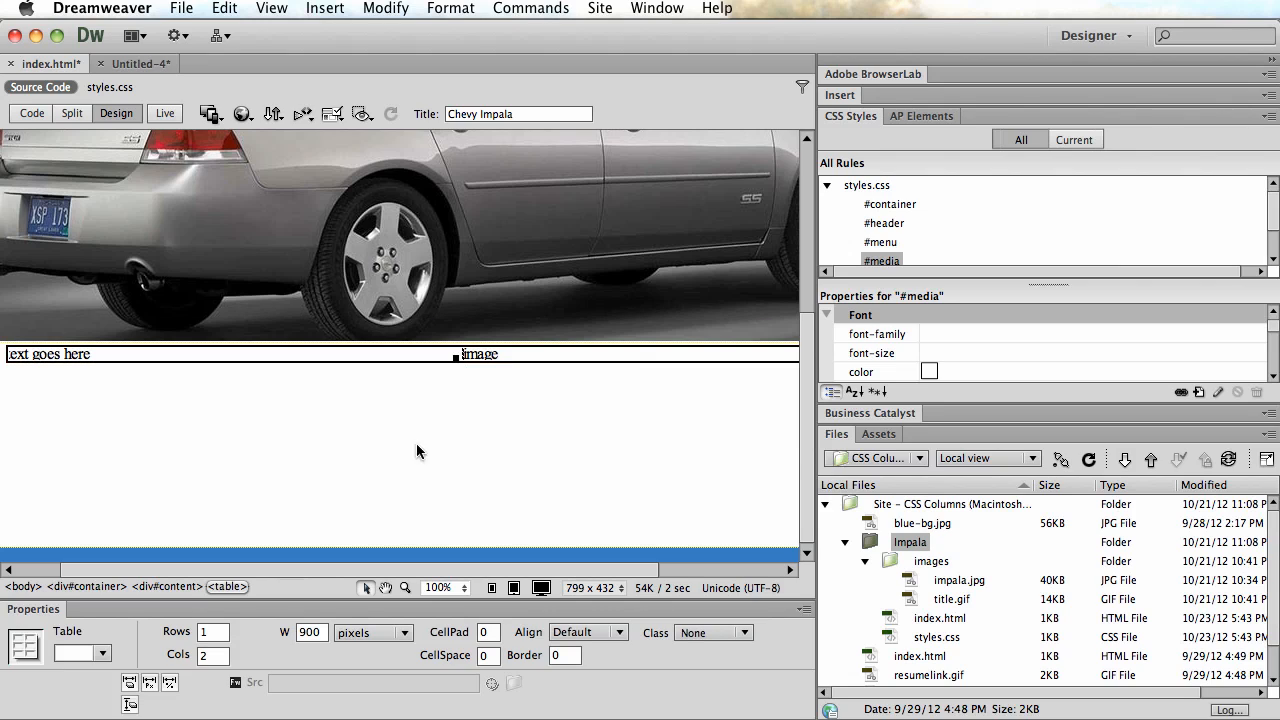
pyautogui.click(534, 357)
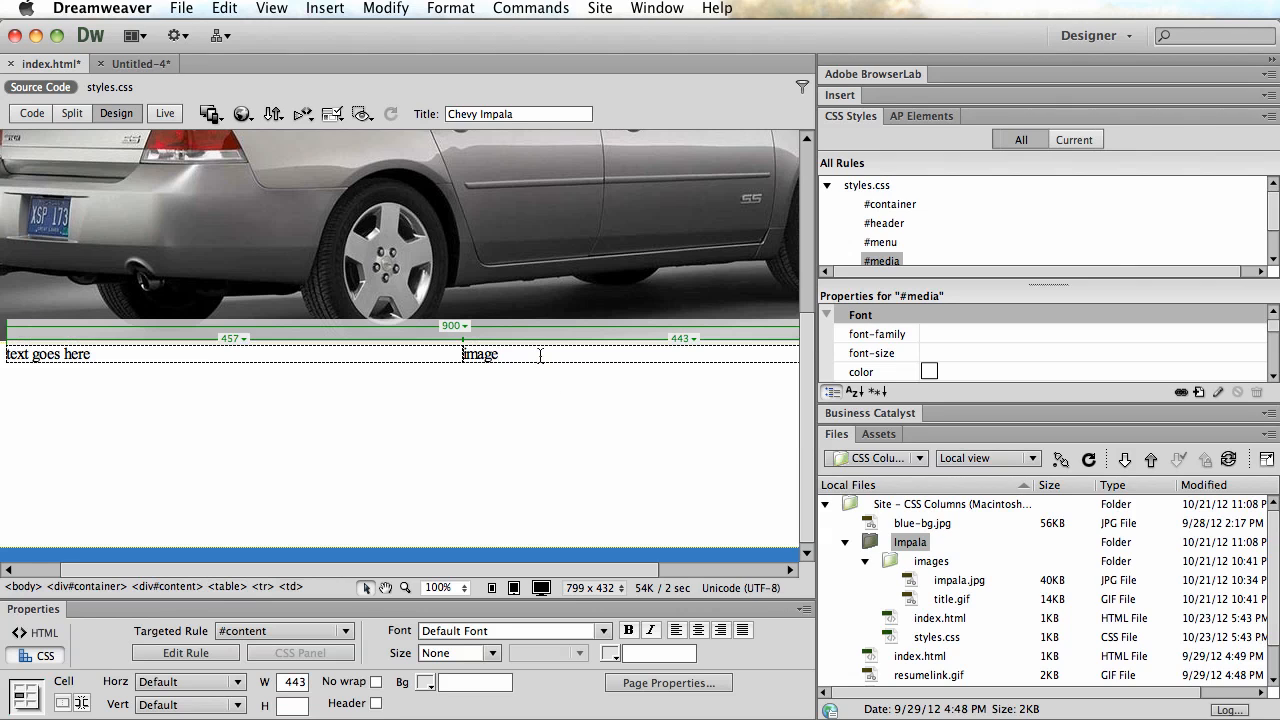
pyautogui.press('Tab')
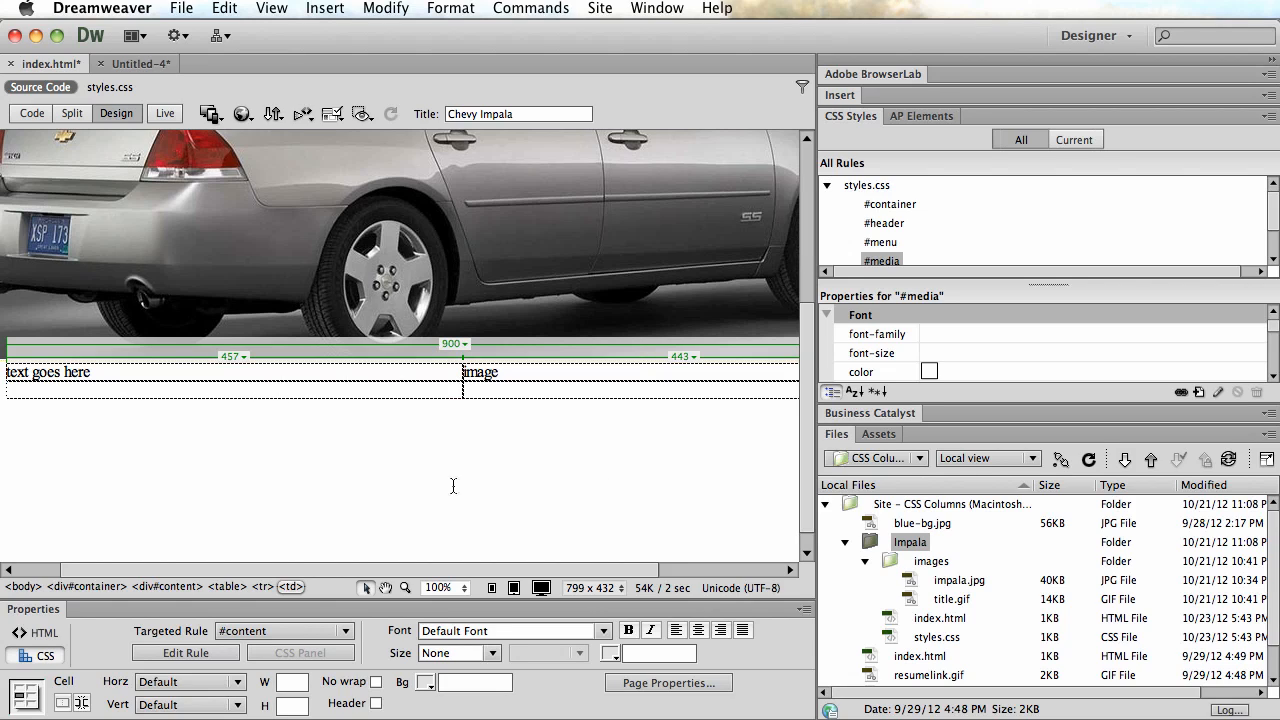
pyautogui.scroll(-1, 312, 462)
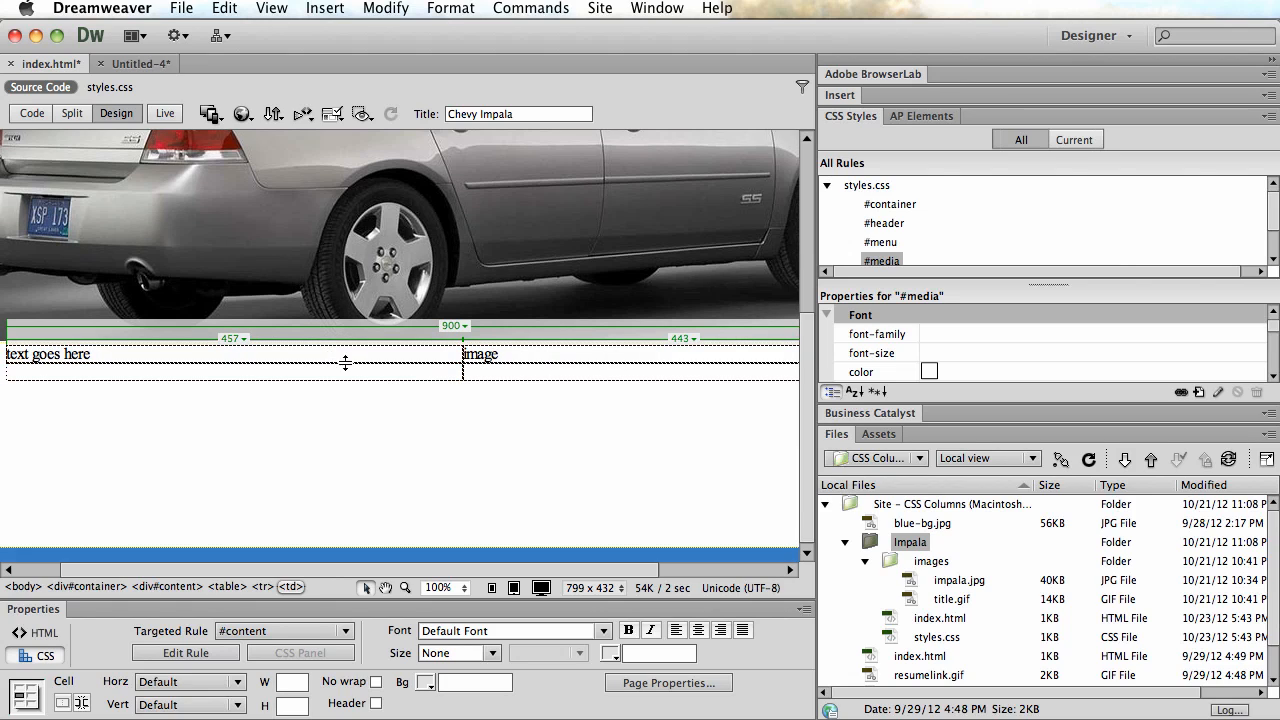
# Save the Chevy Impala page and preview it in Google Chrome
pyautogui.click(181, 8)
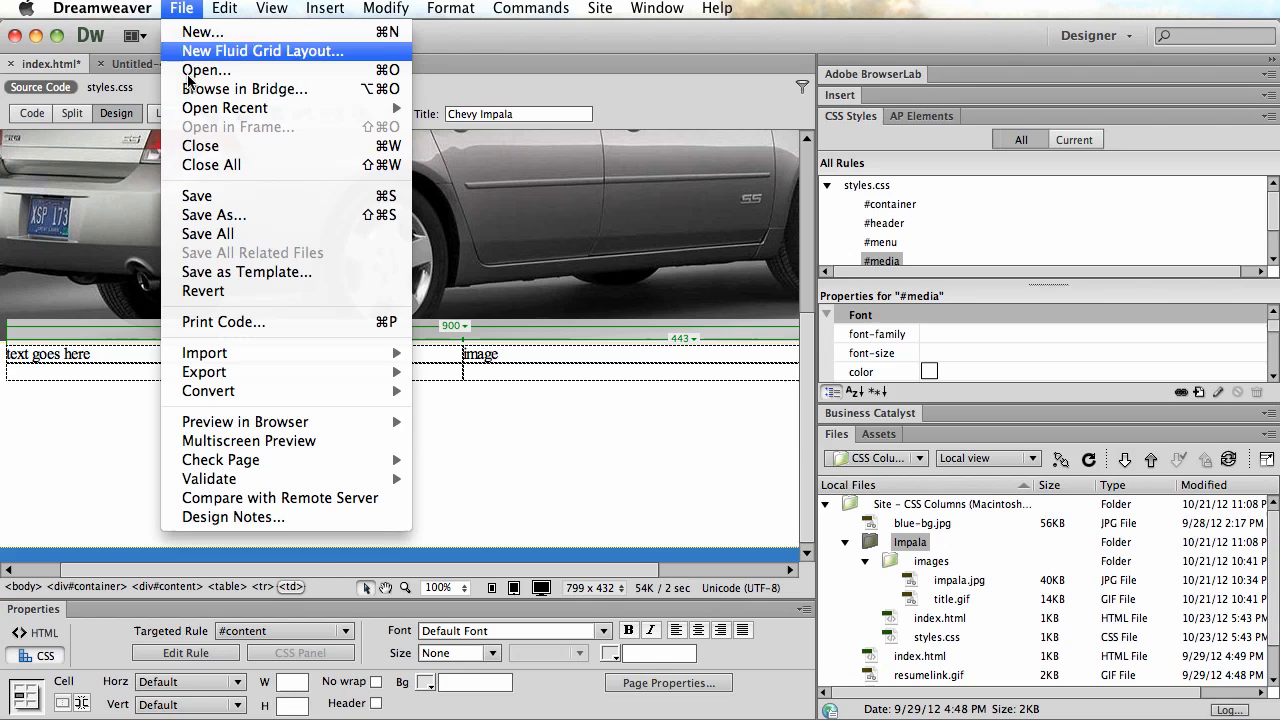
pyautogui.click(193, 196)
pyautogui.click(186, 12)
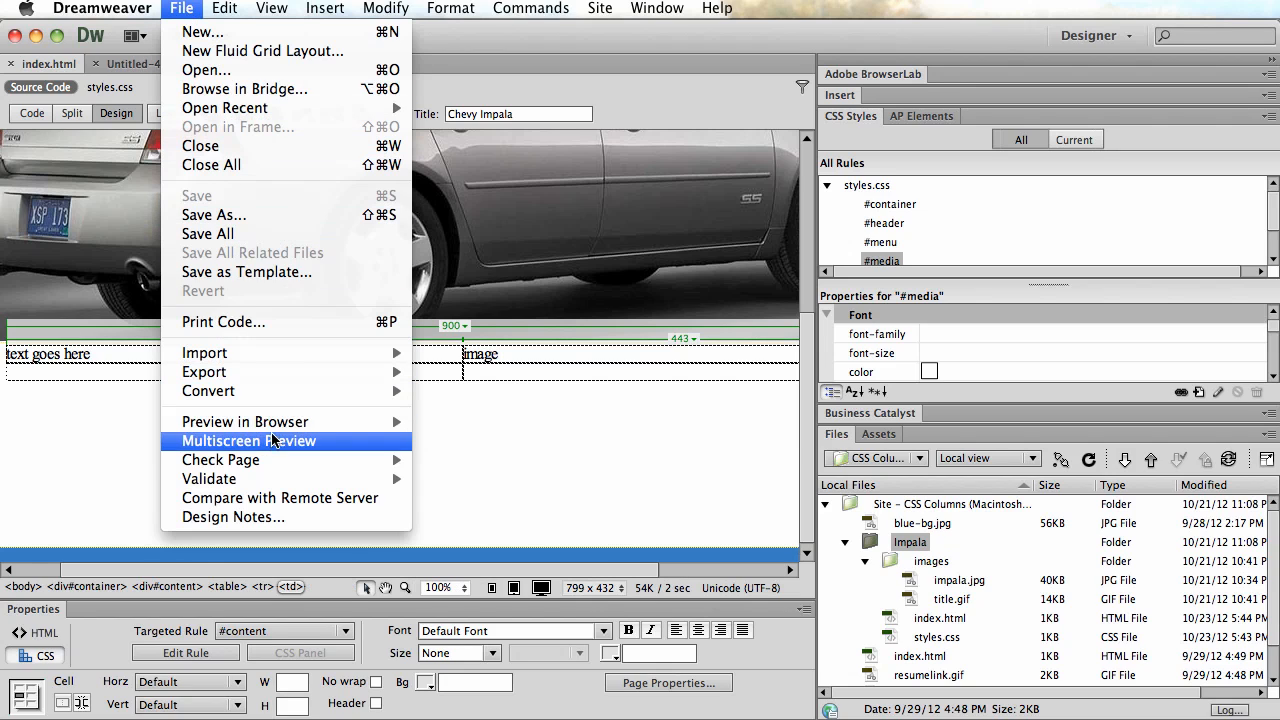
pyautogui.moveTo(270, 422)
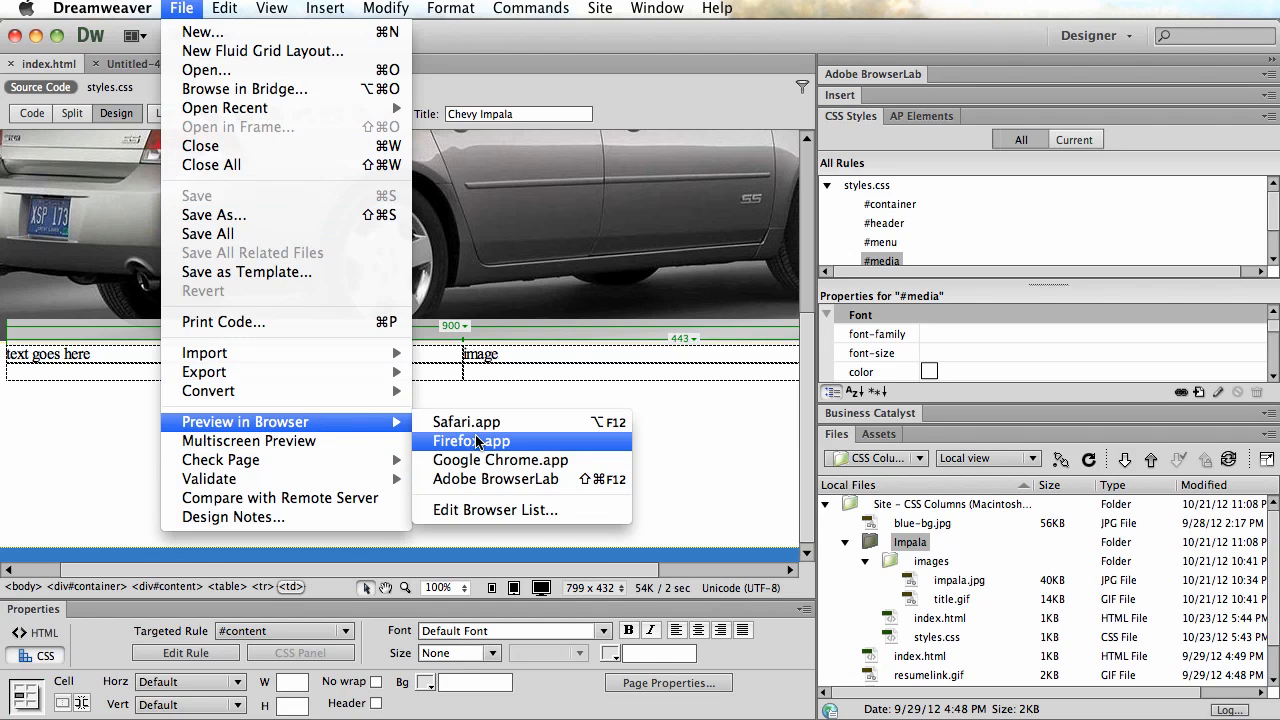
pyautogui.click(480, 459)
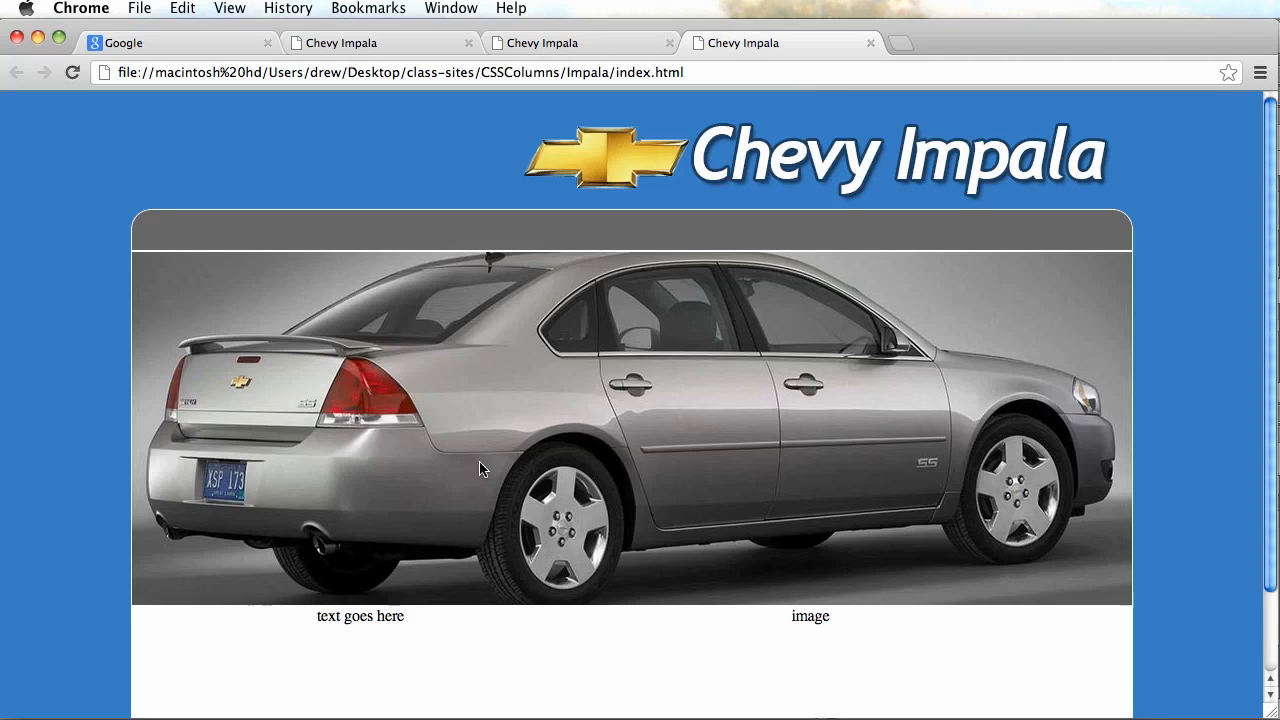
# Examine in the browser how the table places the text and image columns under the car picture
pyautogui.scroll(-3, 484, 468)
pyautogui.moveTo(318, 517); pyautogui.dragTo(429, 522)
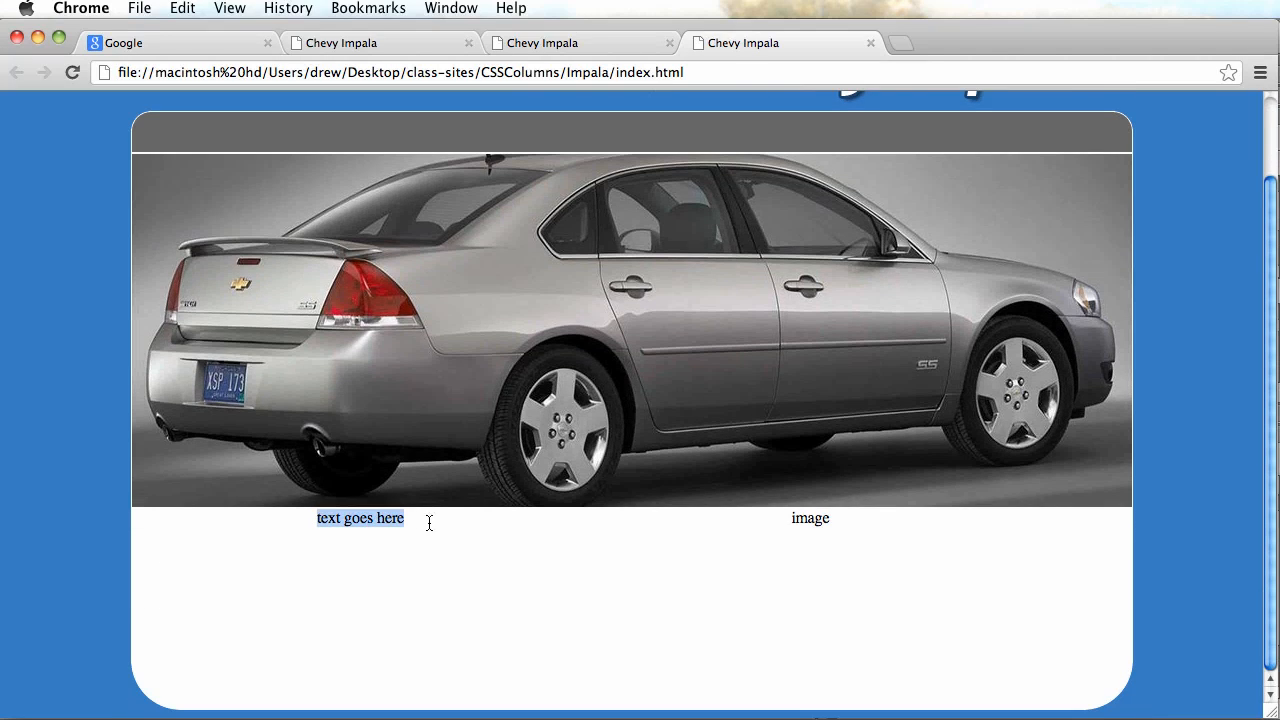
pyautogui.moveTo(791, 517); pyautogui.dragTo(833, 522)
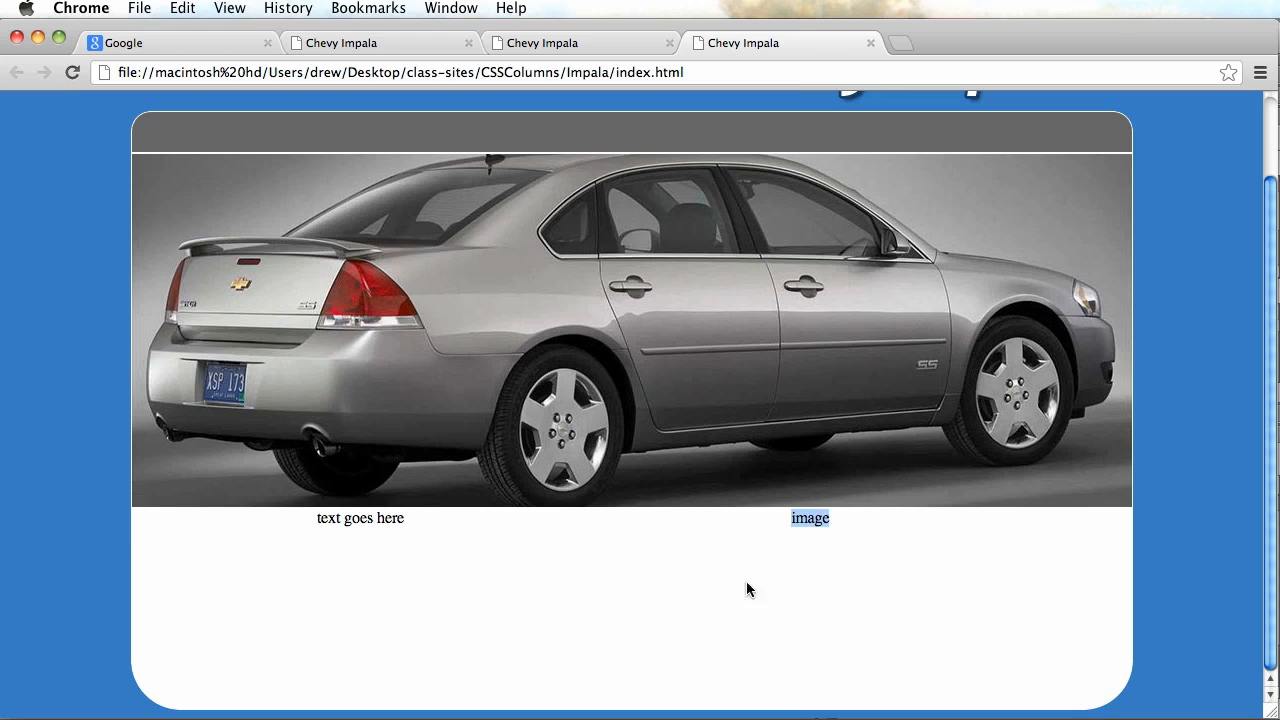
pyautogui.moveTo(295, 527); pyautogui.dragTo(434, 526)
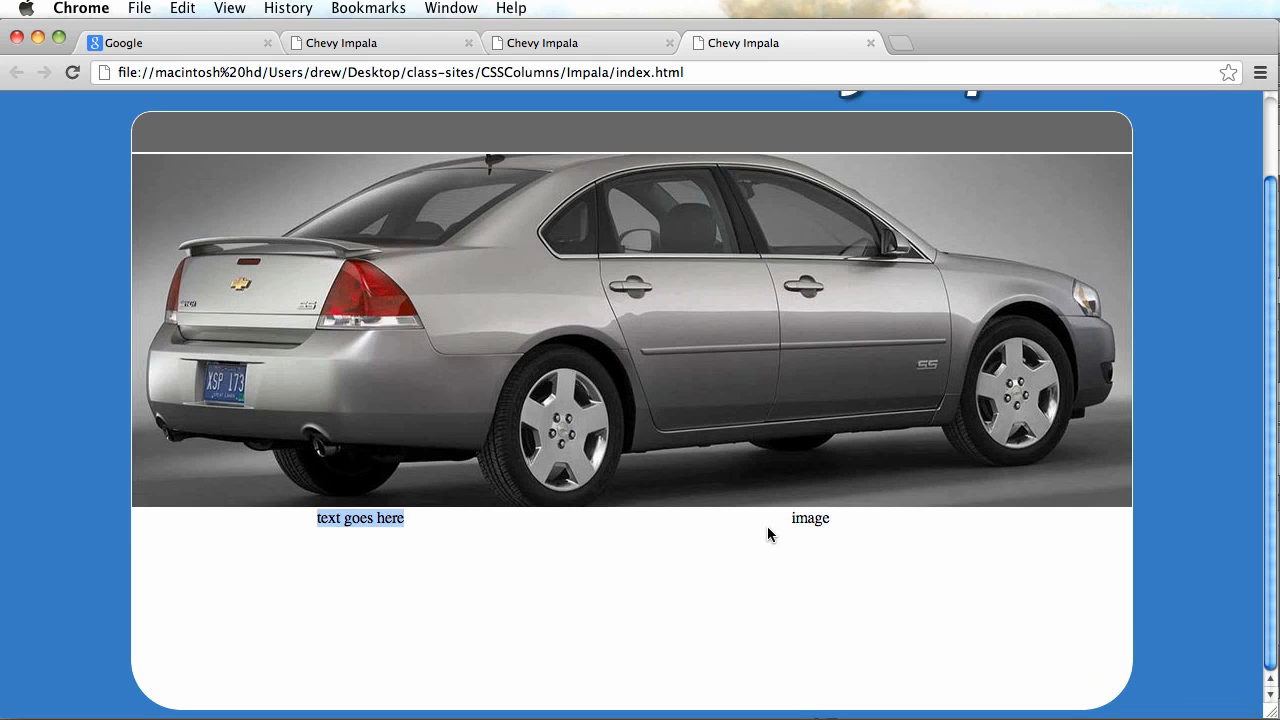
pyautogui.scroll(2, 760, 551)
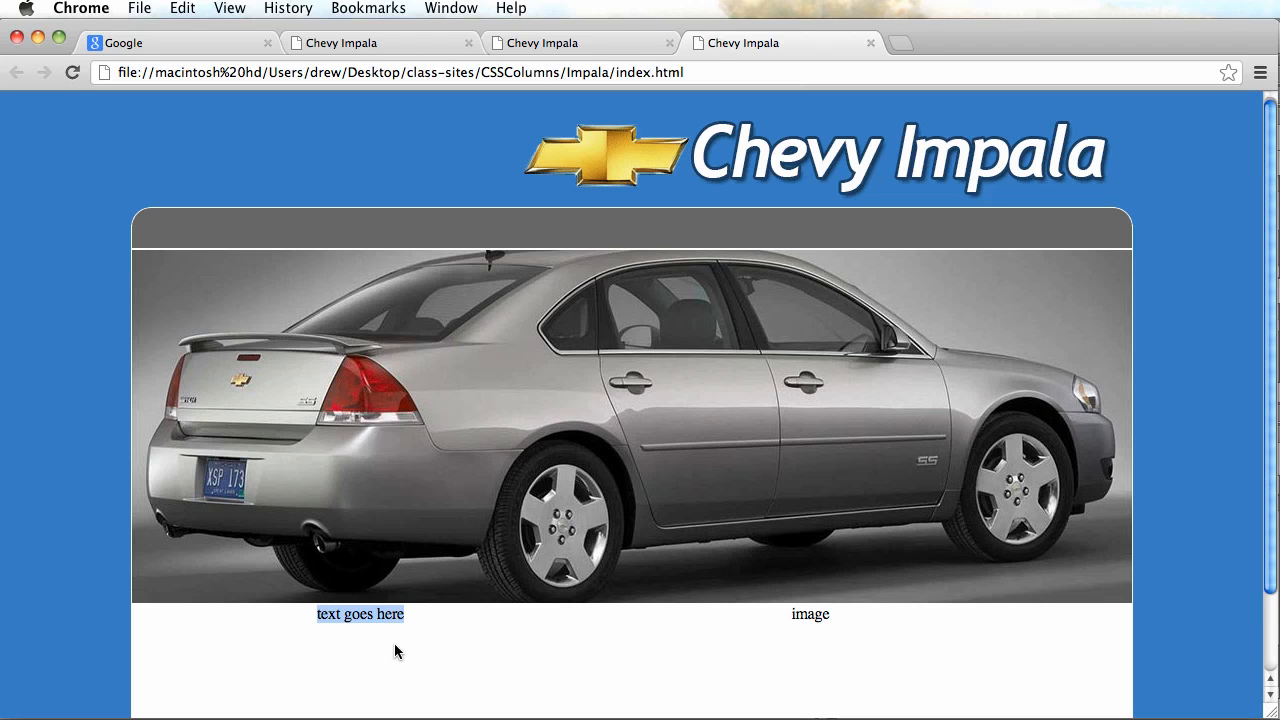
pyautogui.scroll(-2, 800, 494)
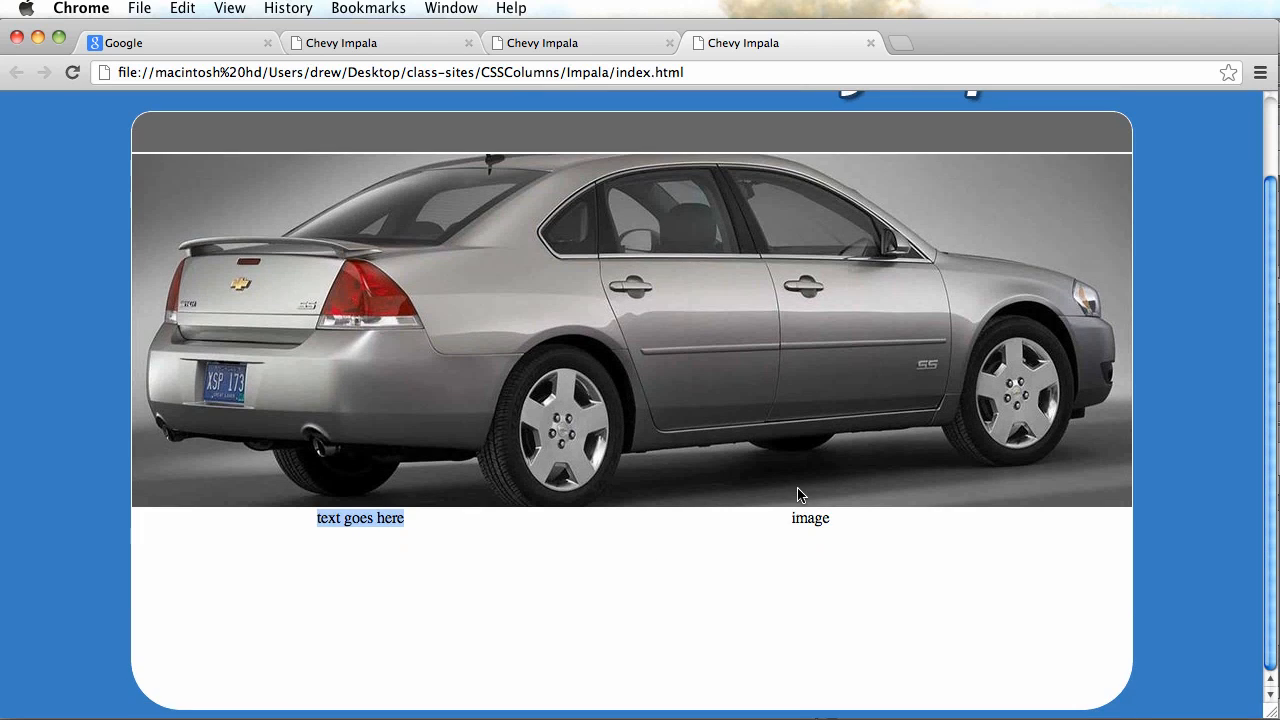
pyautogui.scroll(2, 802, 498)
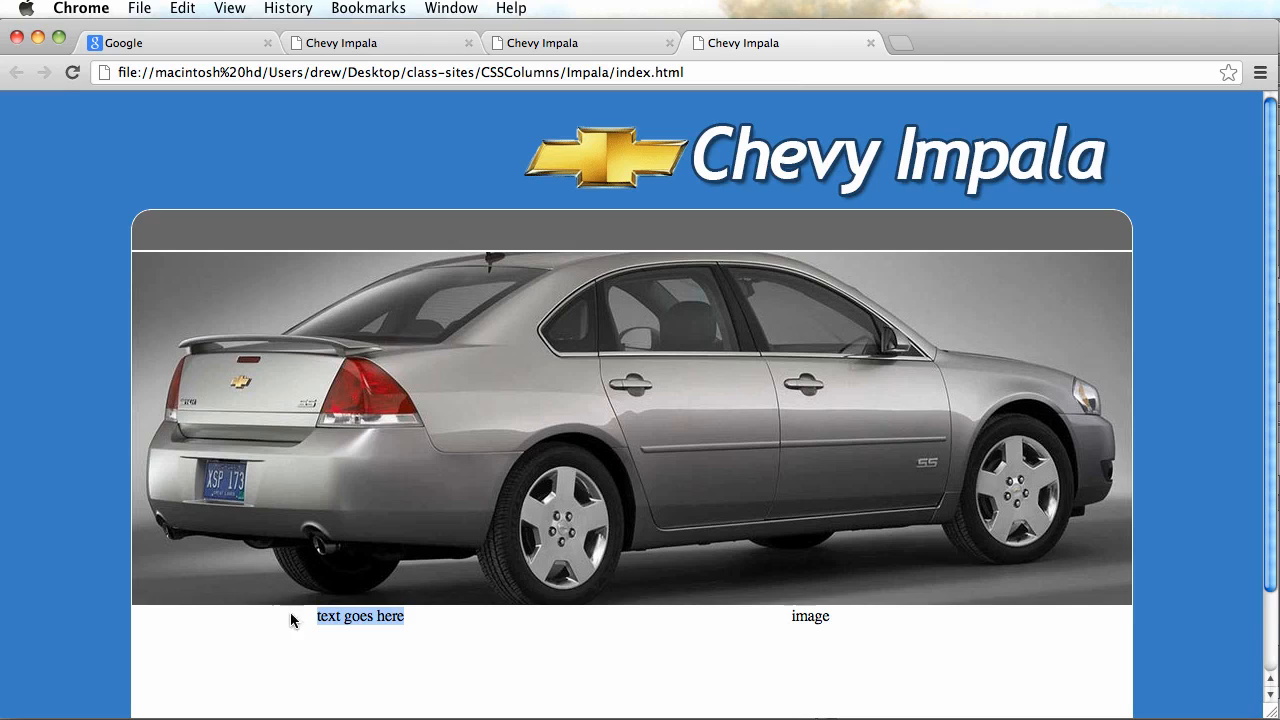
pyautogui.click(366, 622)
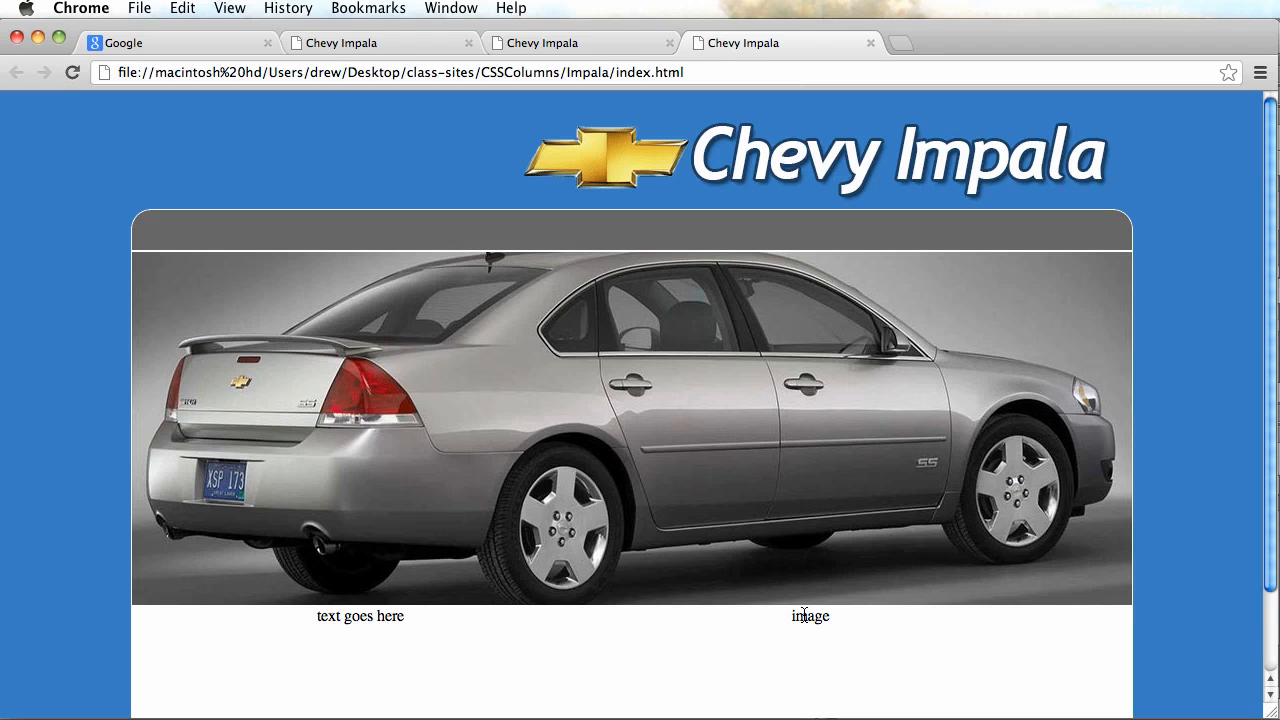
pyautogui.scroll(-3, 804, 615)
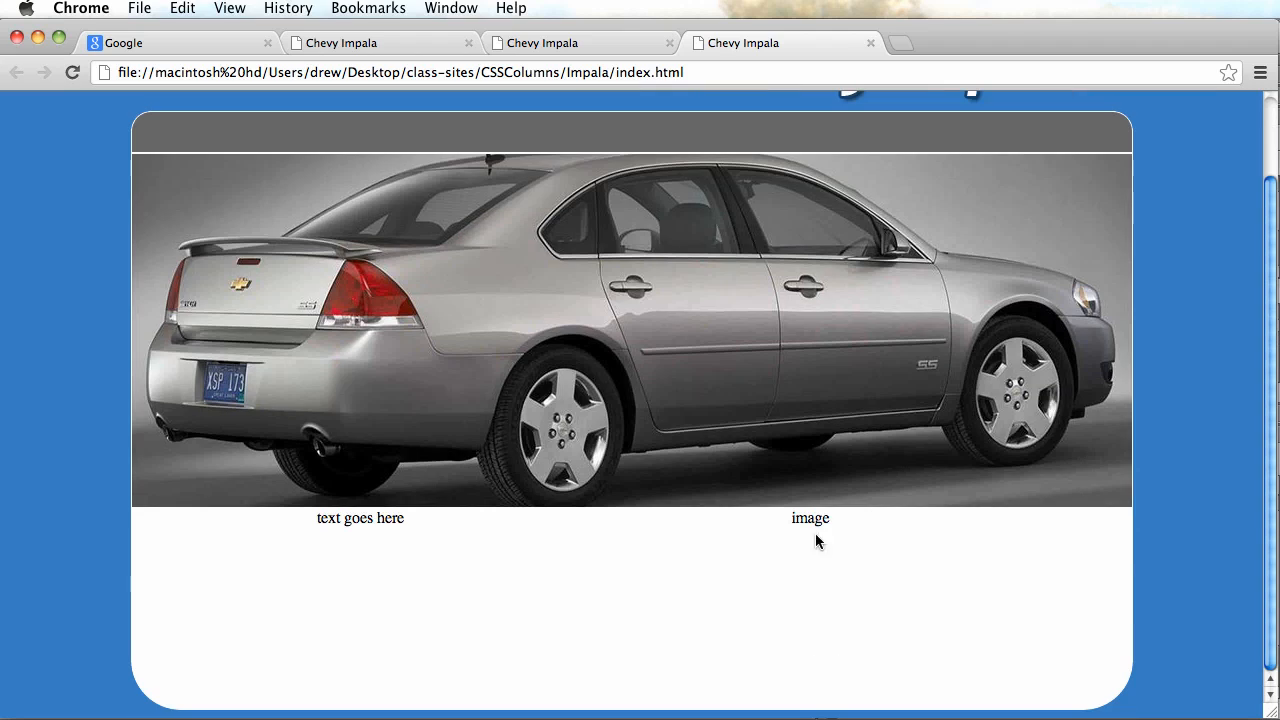
pyautogui.moveTo(850, 518); pyautogui.dragTo(318, 520)
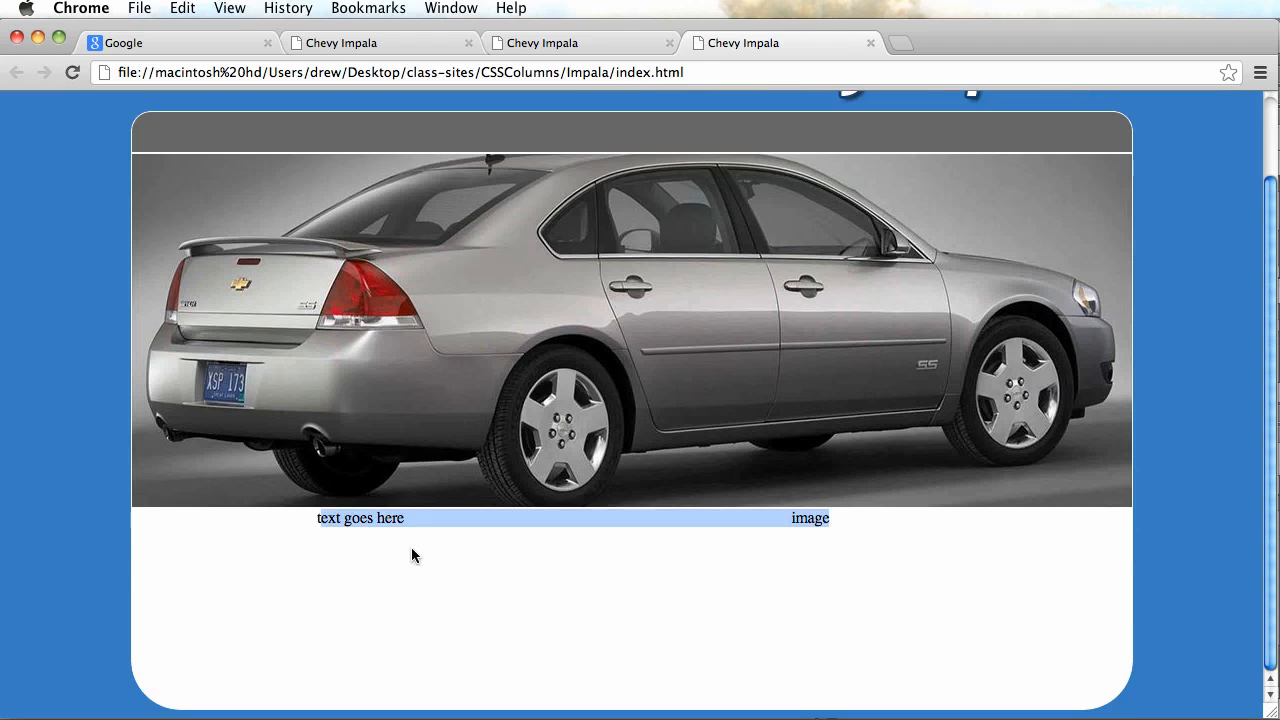
pyautogui.click(520, 597)
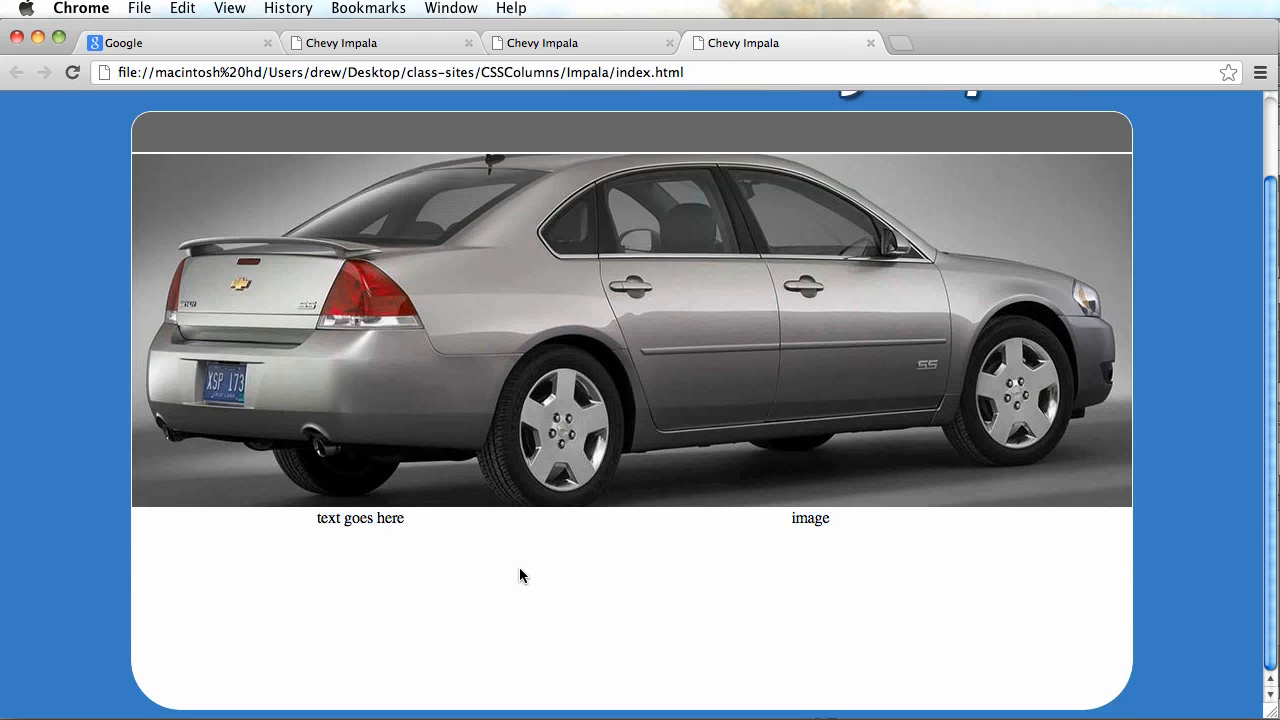
# Switch back to Dreamweaver and delete the car image from the media div
pyautogui.press('super+Tab')
pyautogui.click(514, 258)
pyautogui.scroll(8, 523, 346)
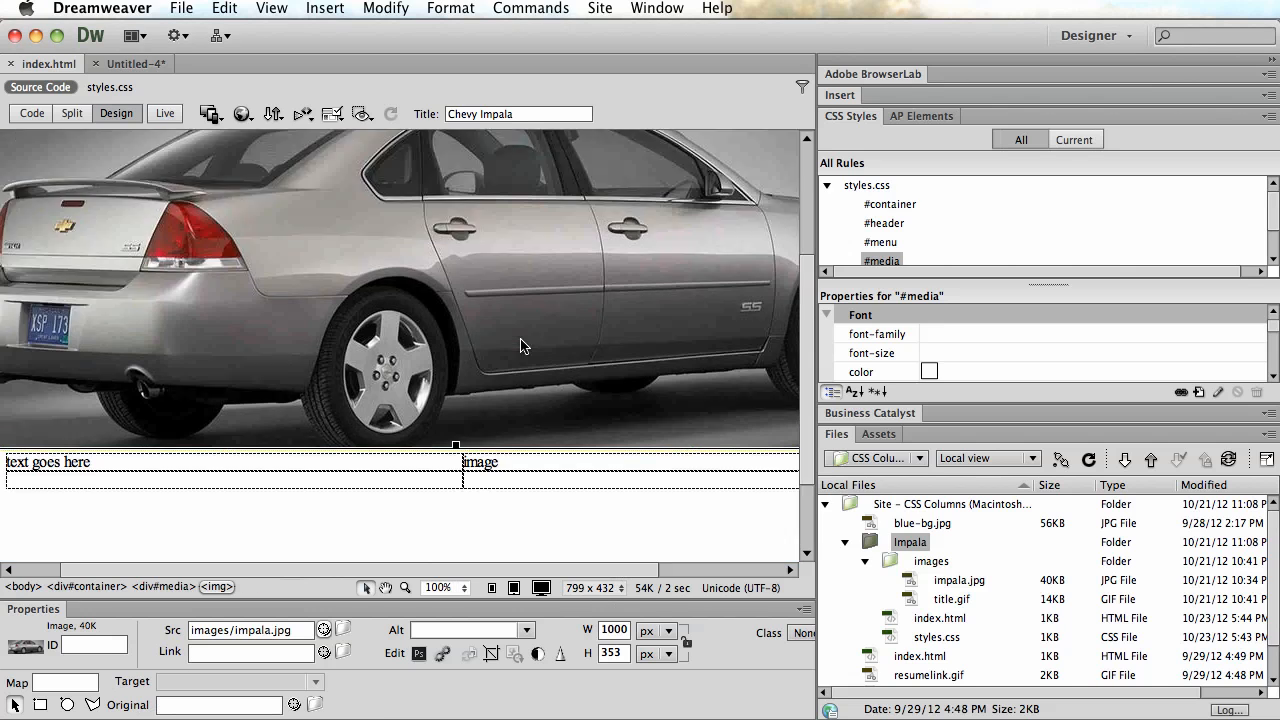
pyautogui.hscroll(4, 430, 355)
pyautogui.hscroll(-4, 322, 363)
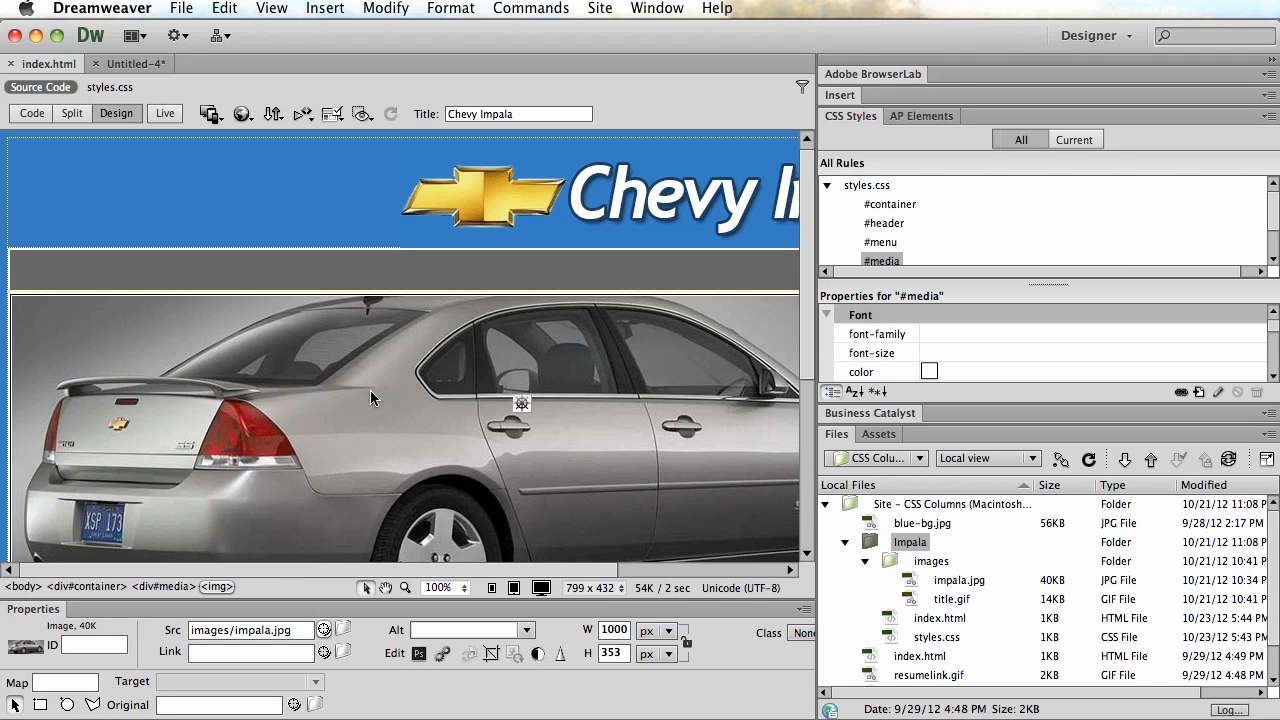
pyautogui.press('Delete')
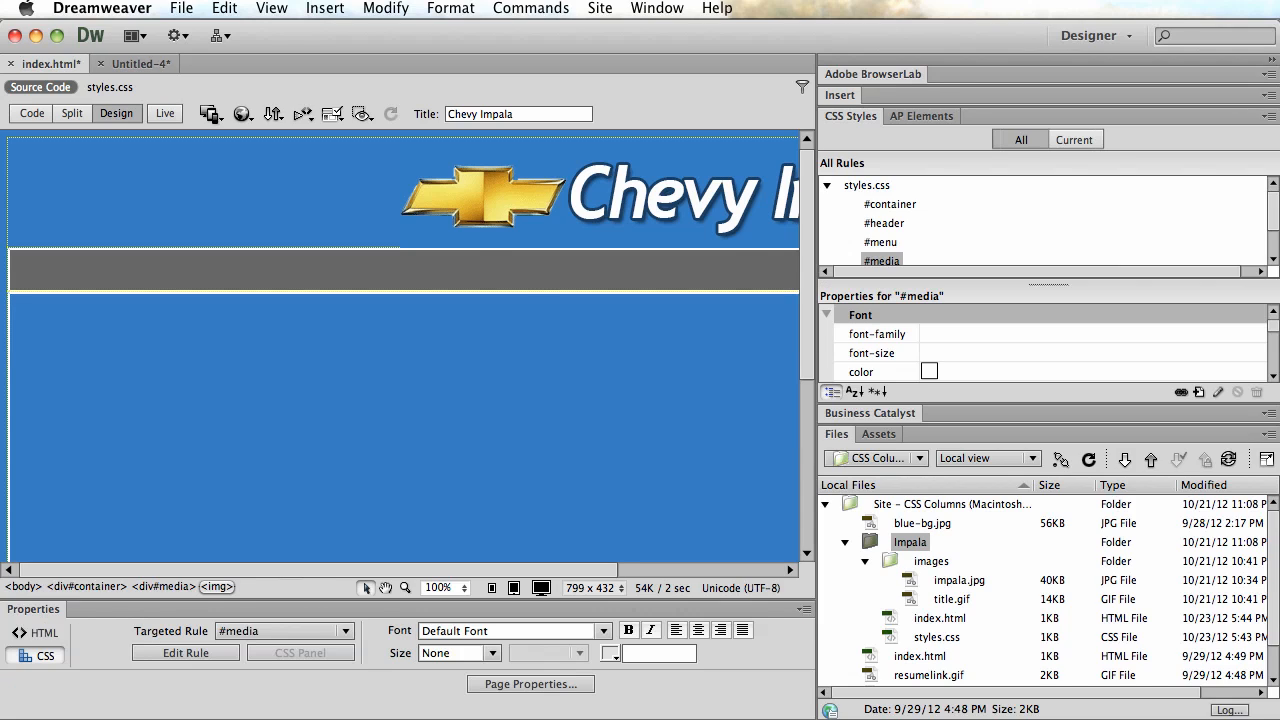
# Set images/impala.jpg from the Impala folder as the background image of the #media rule
pyautogui.scroll(-2, 901, 215)
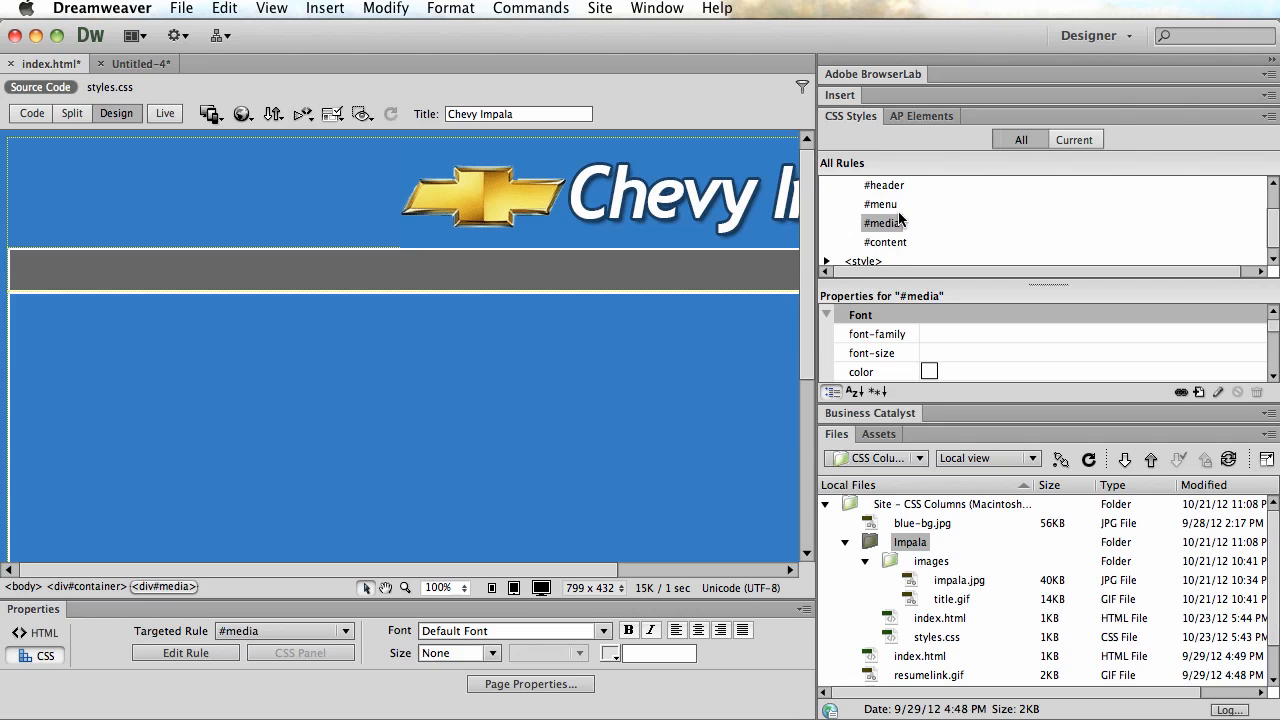
pyautogui.doubleClick(886, 222)
pyautogui.moveTo(1130, 545); pyautogui.dragTo(535, 232)
pyautogui.click(386, 308)
pyautogui.click(936, 337)
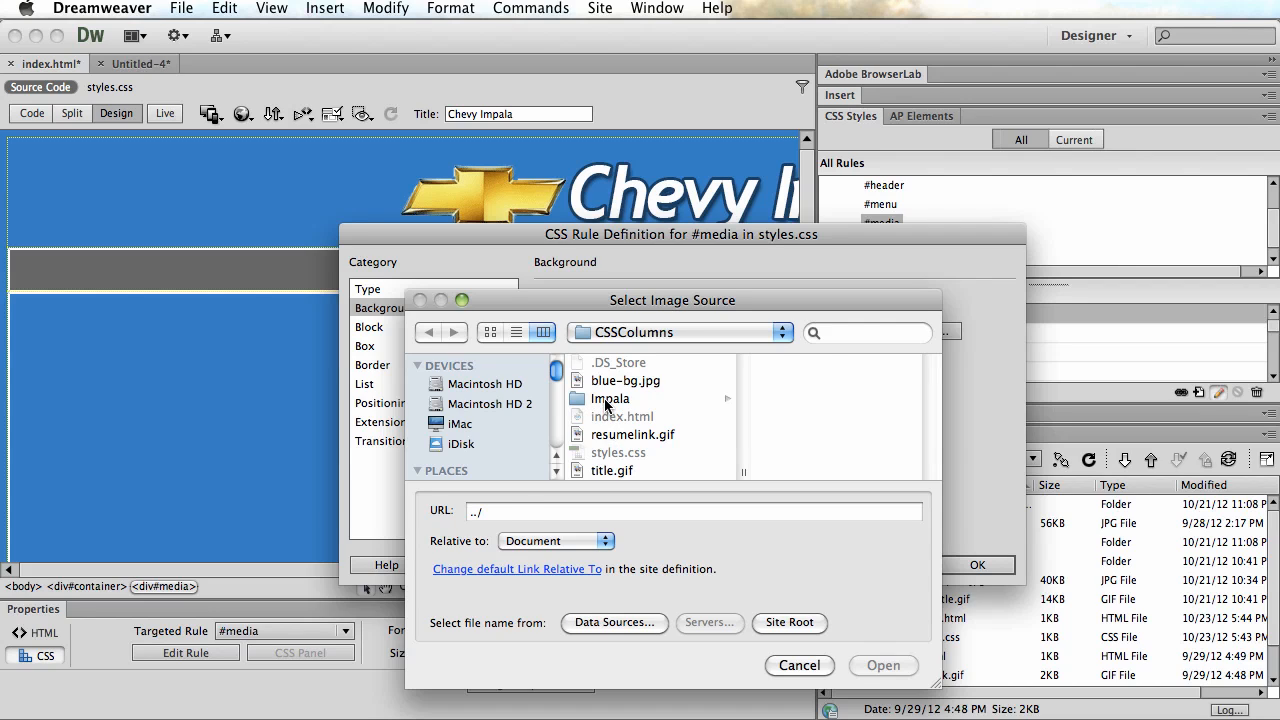
pyautogui.click(607, 400)
pyautogui.click(772, 382)
pyautogui.click(785, 363)
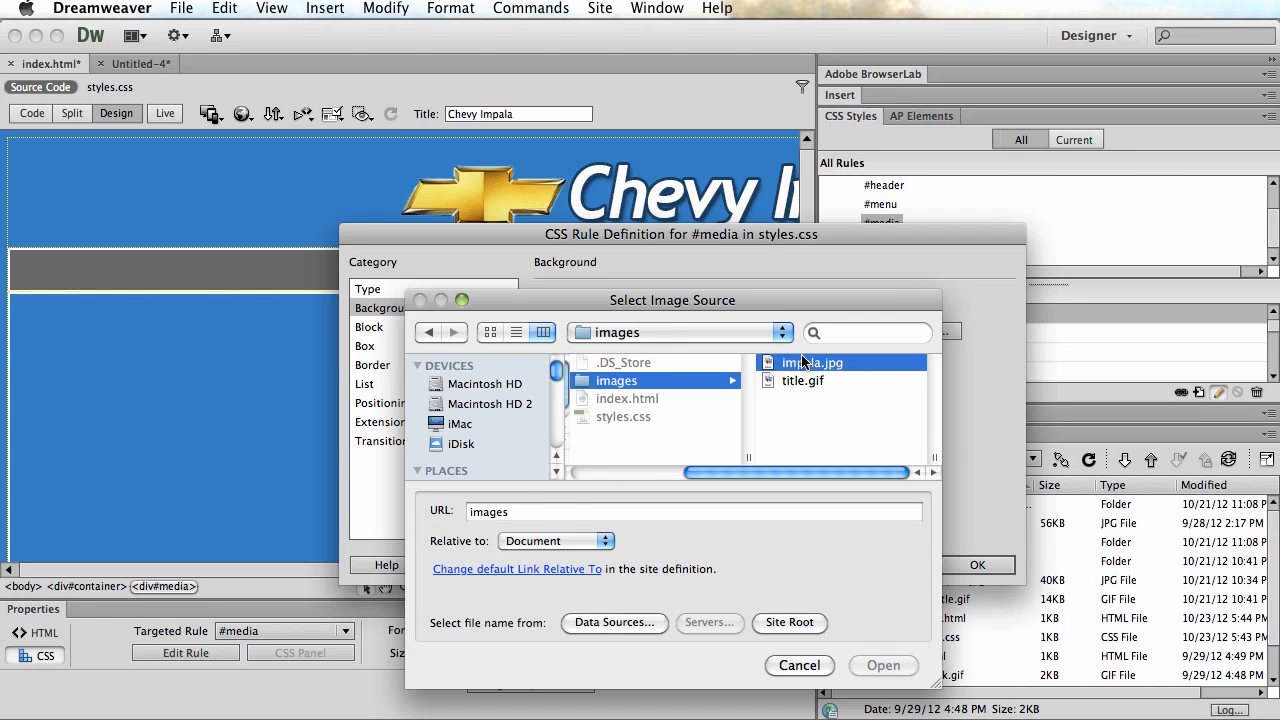
pyautogui.click(883, 665)
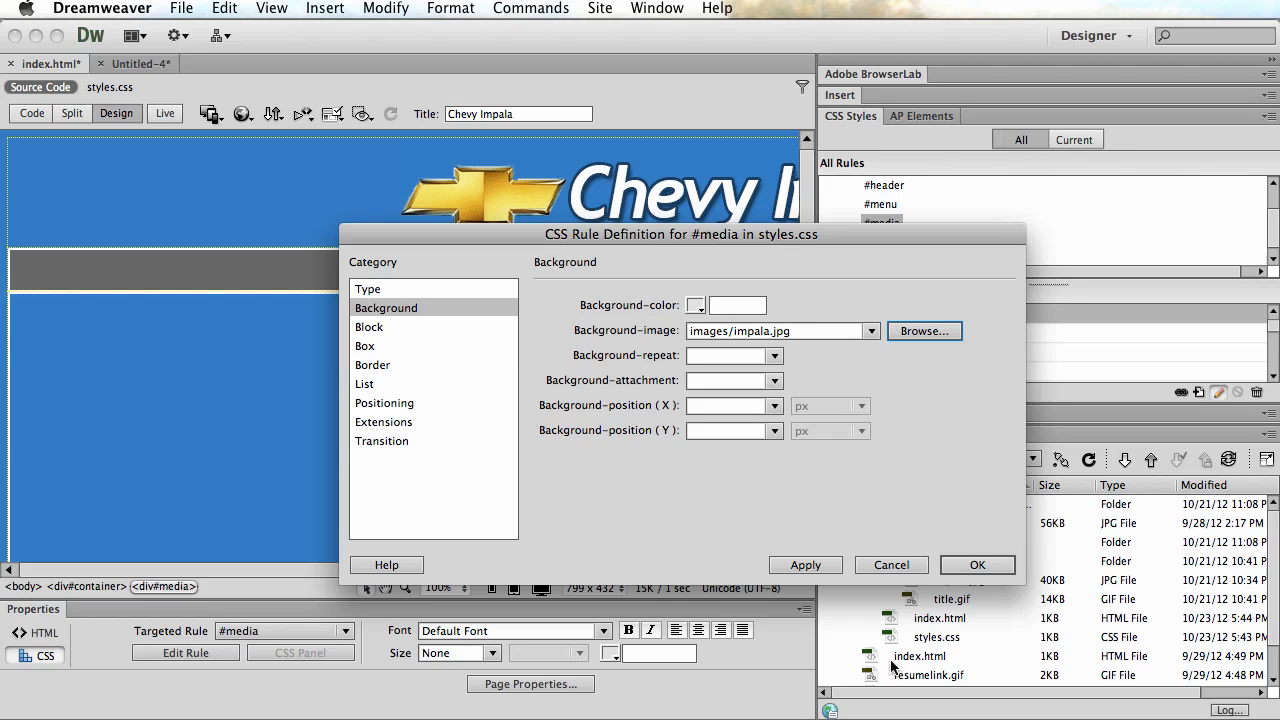
pyautogui.click(977, 565)
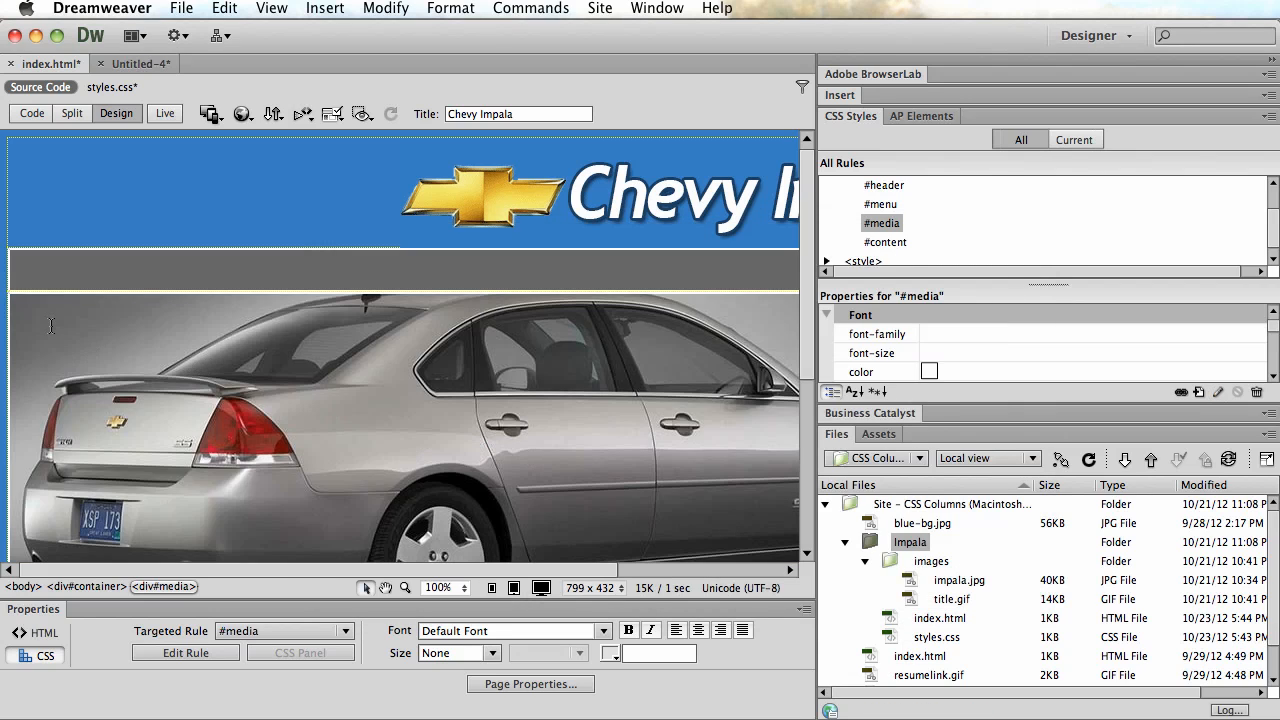
# Insert a one-row, two-column table 900 pixels wide with border 0 in the media div, and enter "text goes here" in its first cell
pyautogui.click(333, 7)
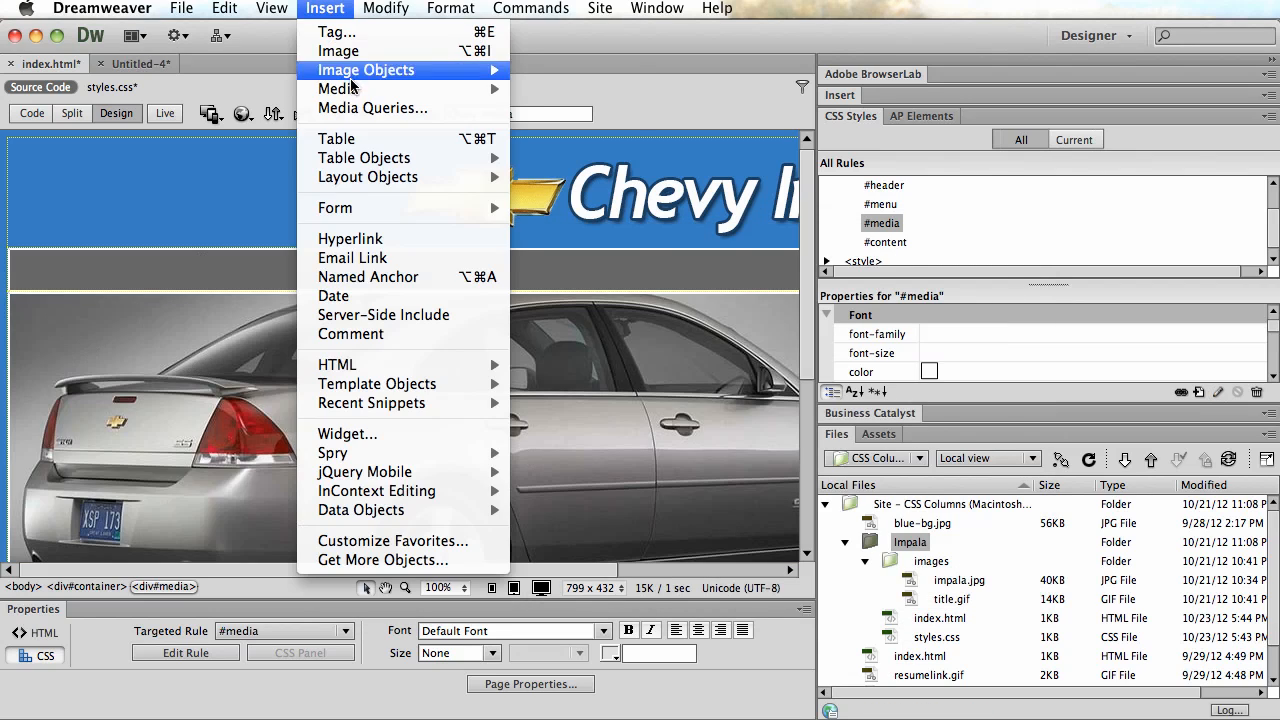
pyautogui.click(335, 139)
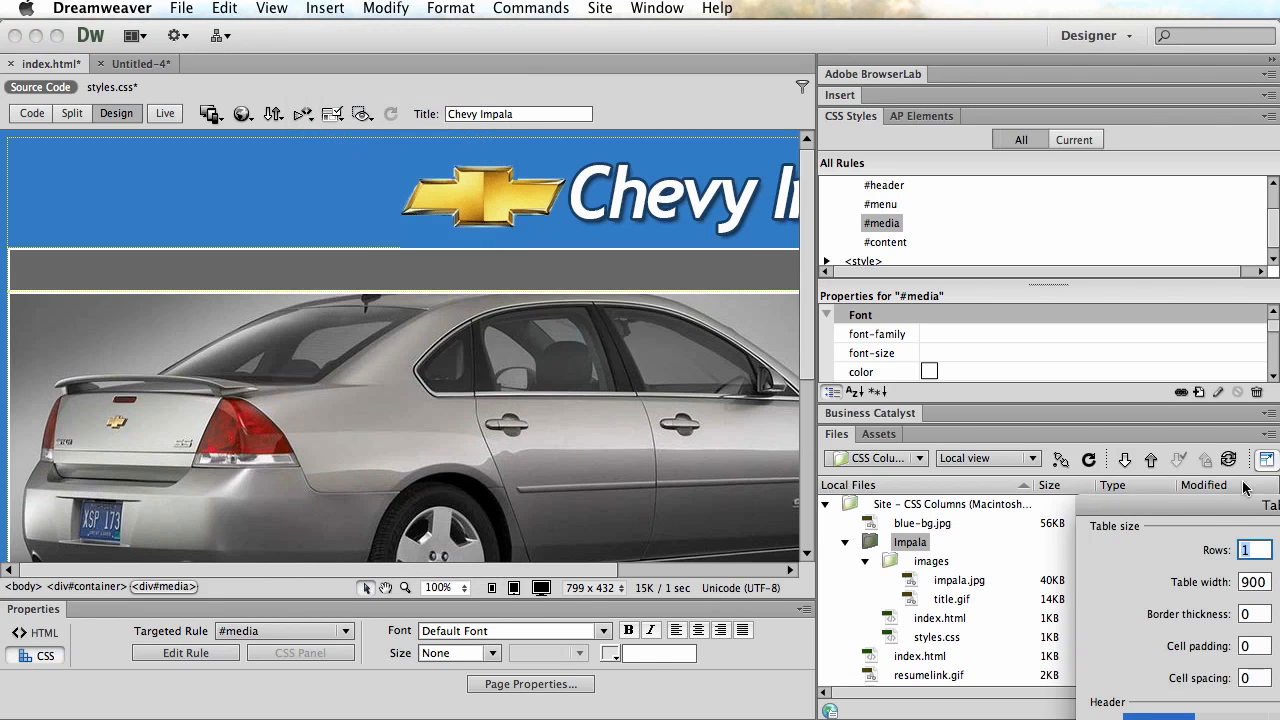
pyautogui.moveTo(1213, 502); pyautogui.dragTo(523, 164)
pyautogui.click(751, 590)
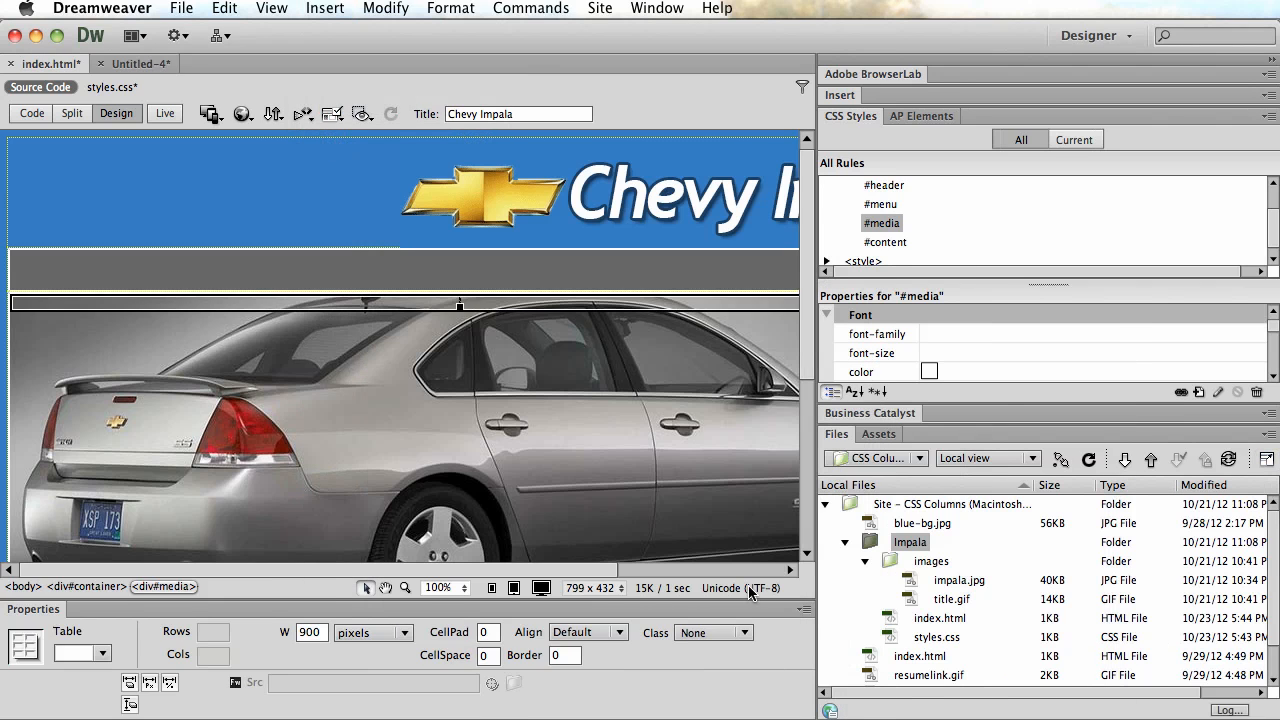
pyautogui.click(382, 325)
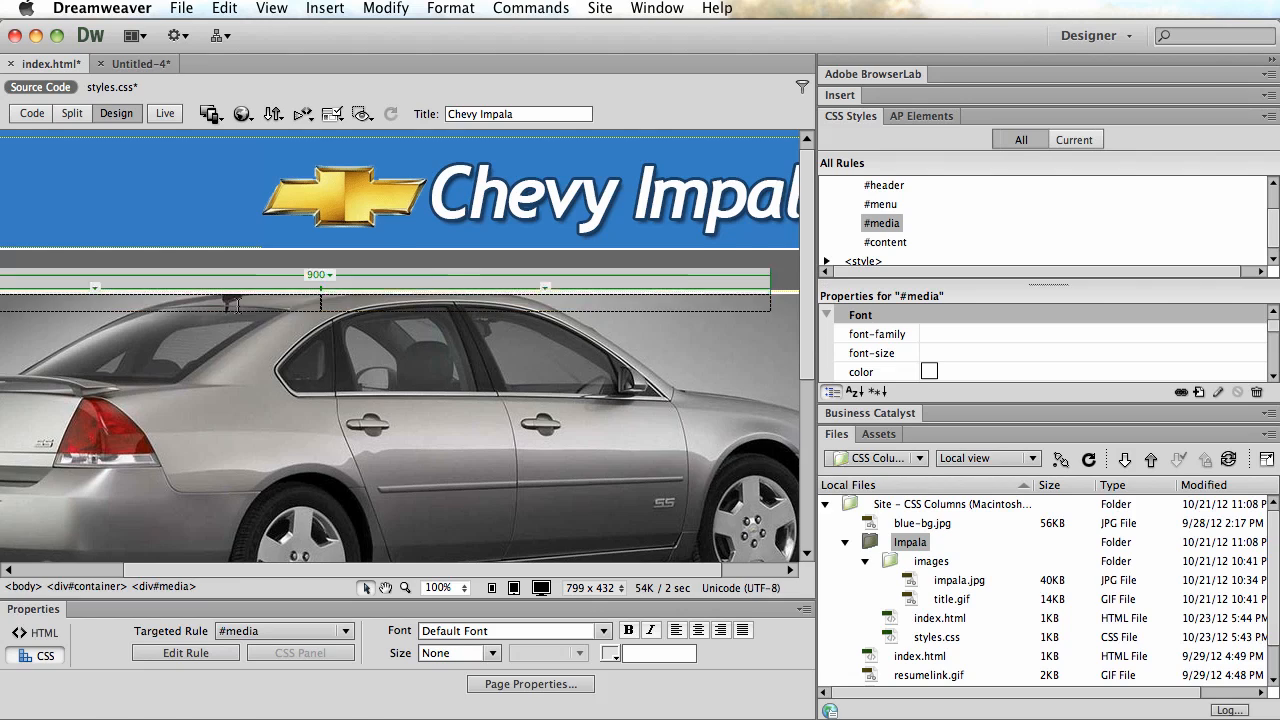
pyautogui.click(174, 307)
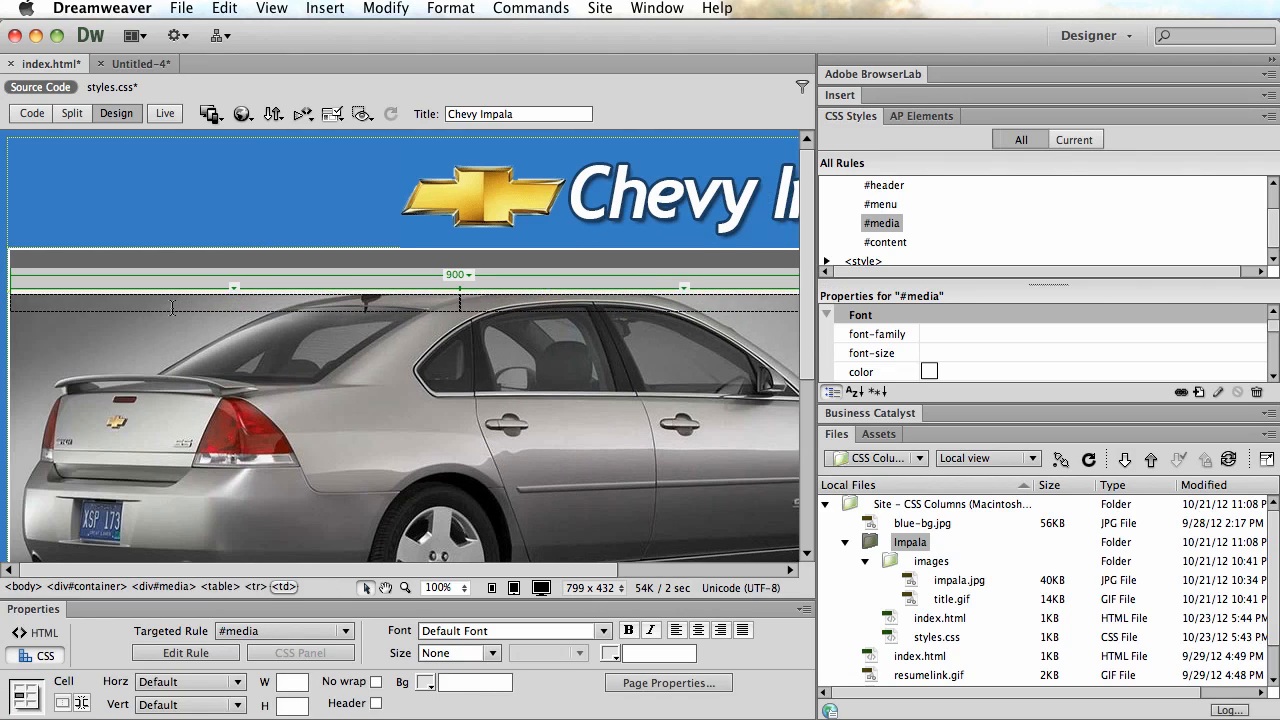
pyautogui.write('text goes here')
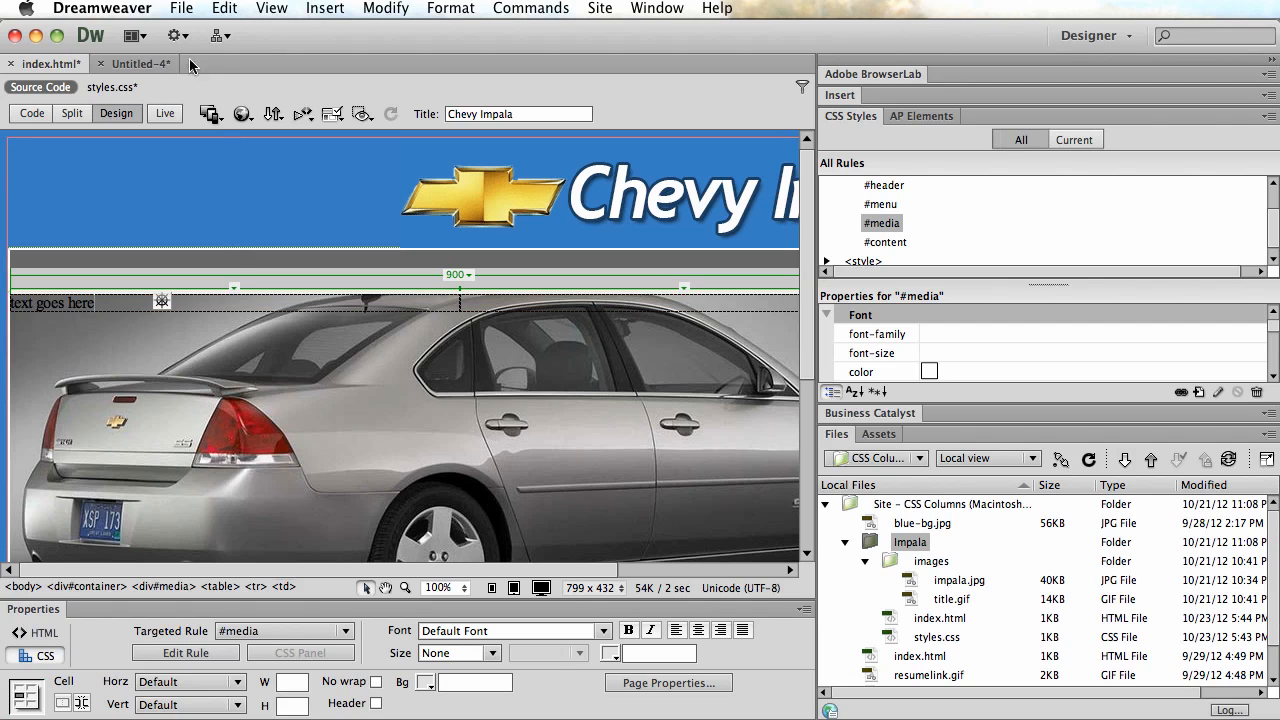
pyautogui.click(140, 64)
pyautogui.click(325, 8)
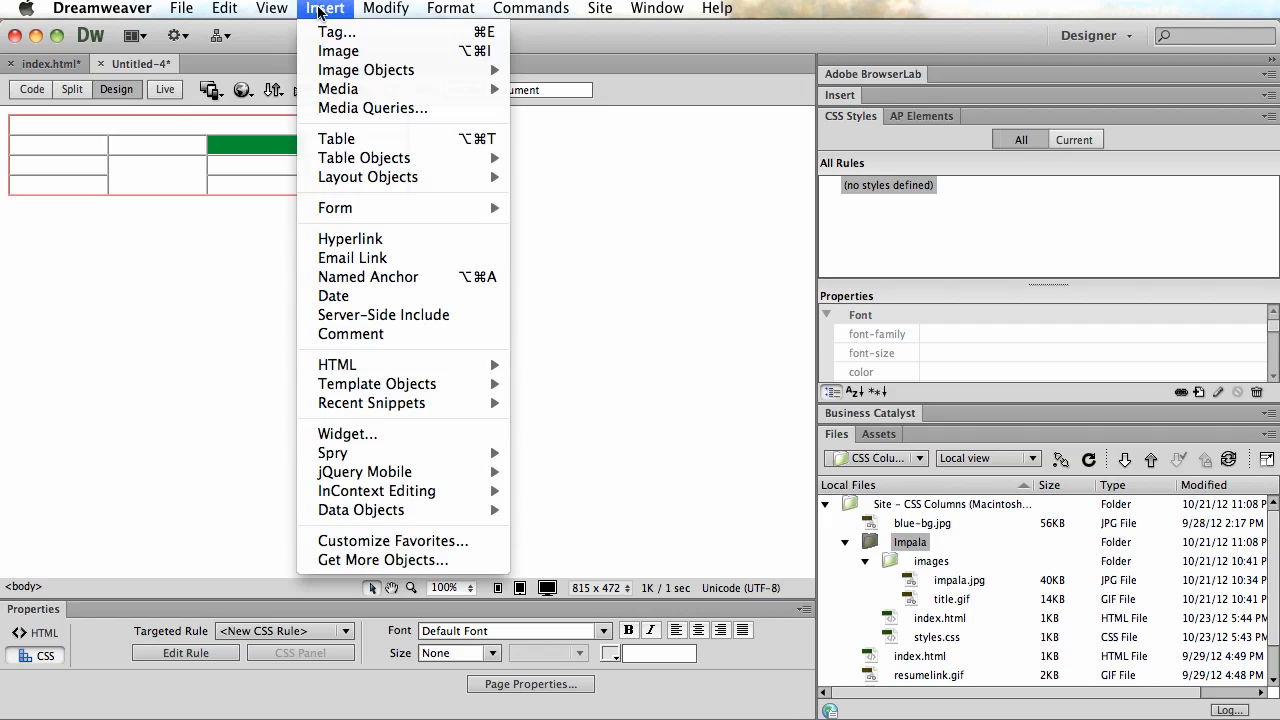
pyautogui.click(30, 89)
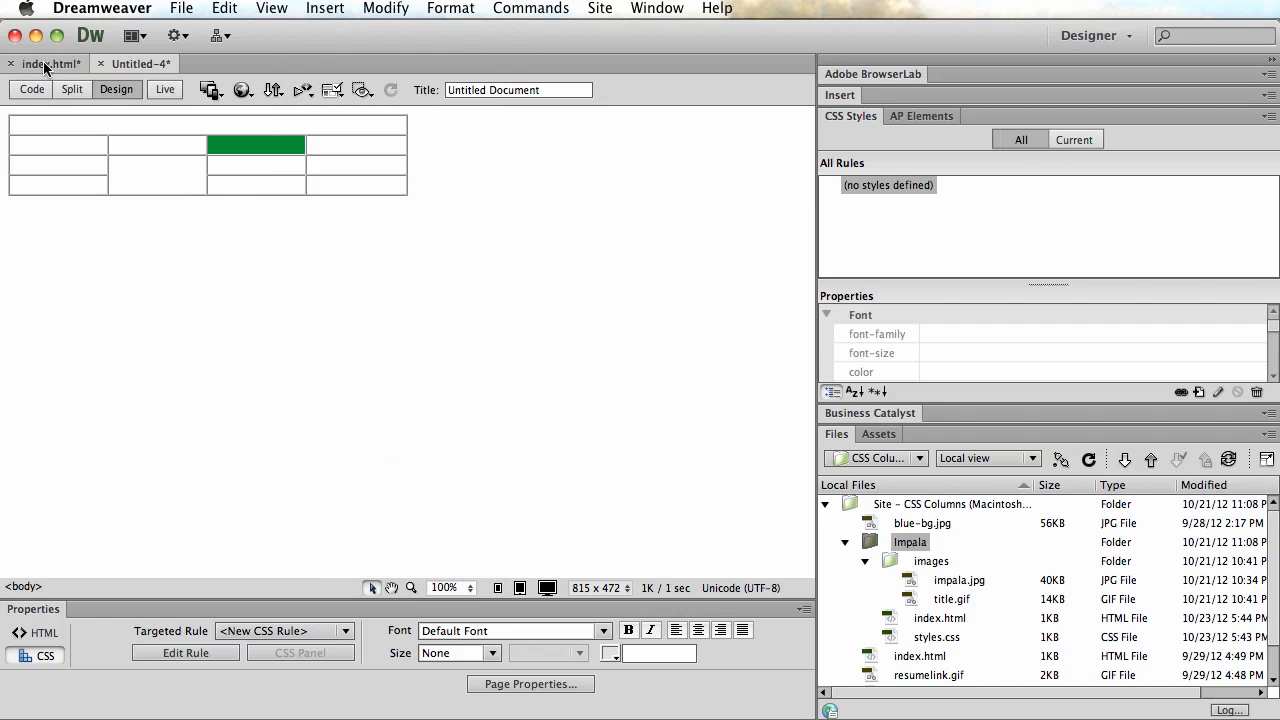
pyautogui.click(43, 63)
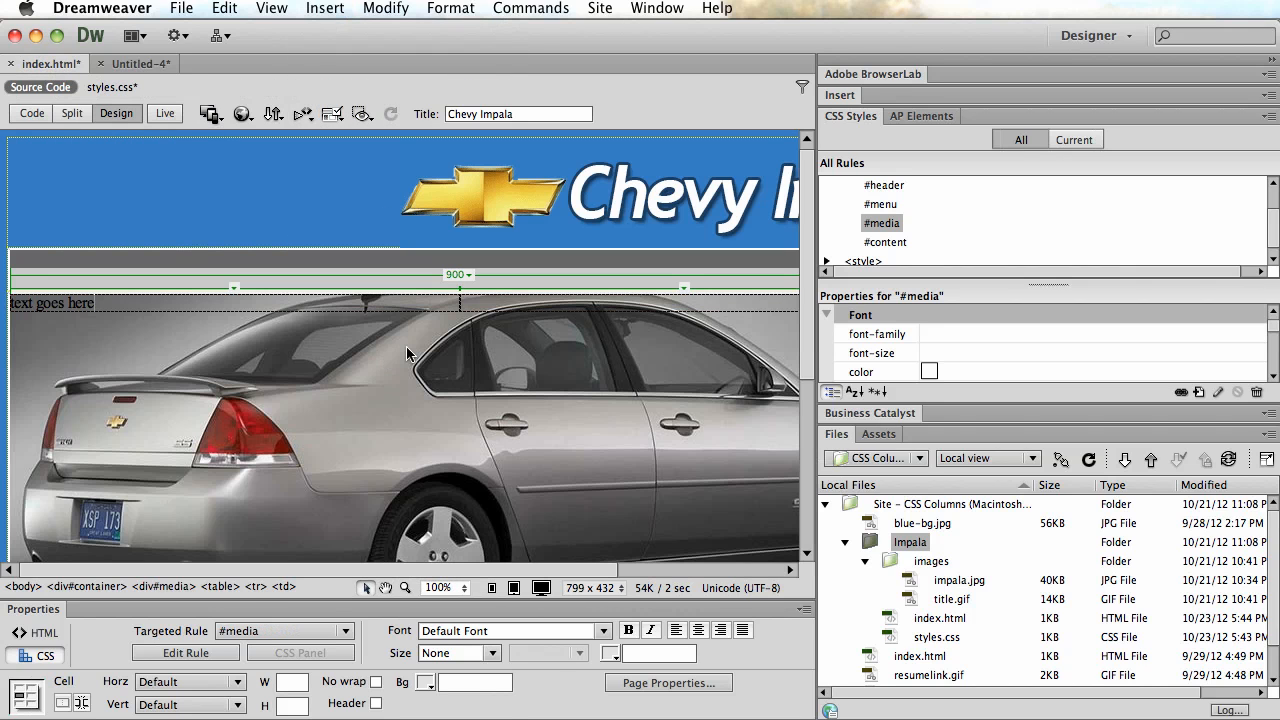